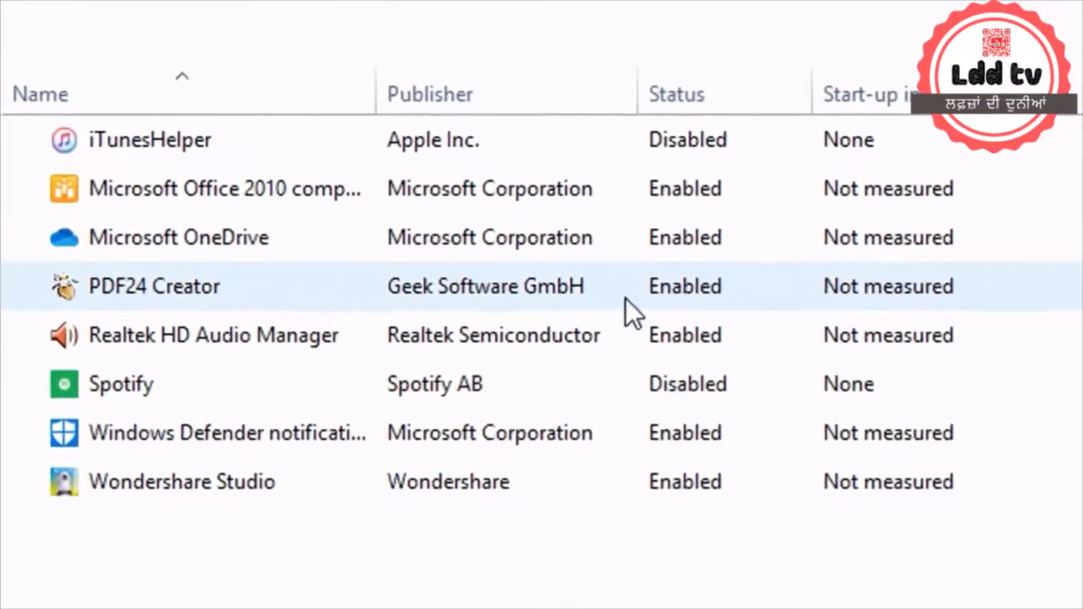
- Disable Microsoft OneDrive in the list of start-up programs
click(634, 293)
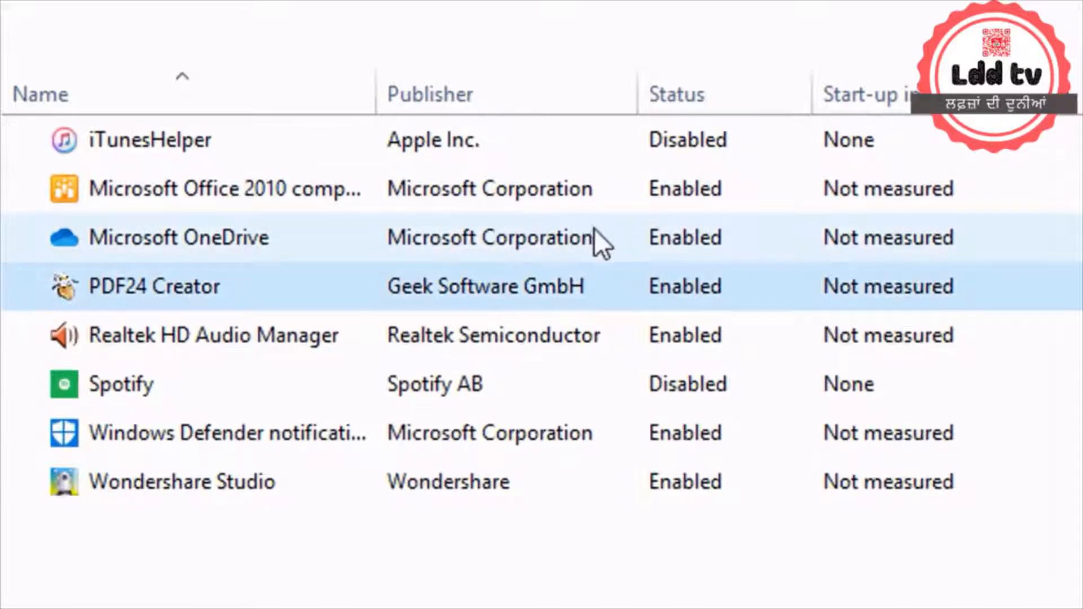
click(598, 231)
right_click(600, 232)
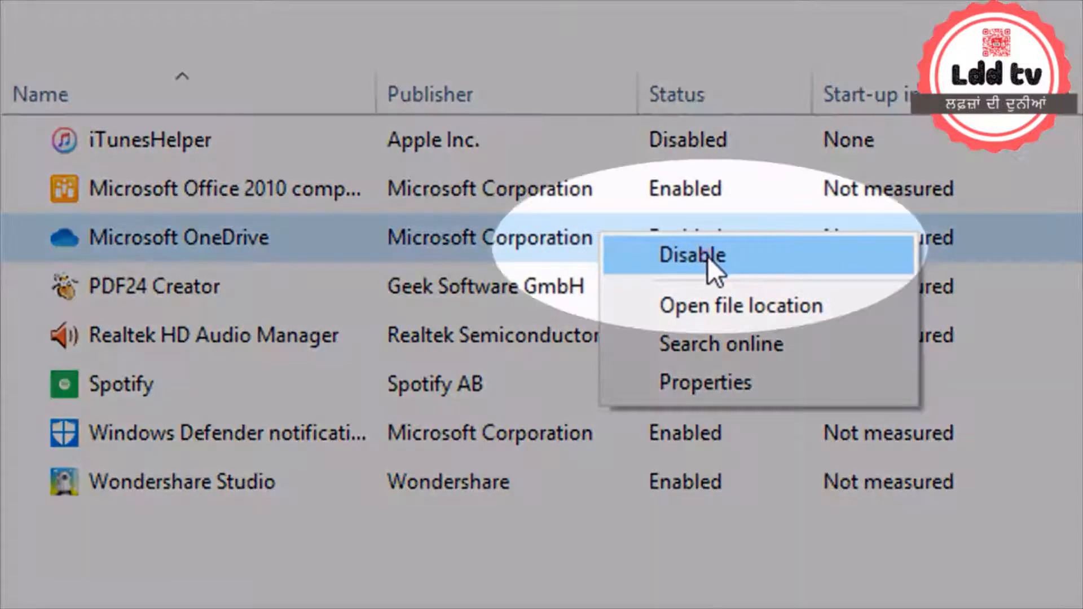
click(708, 256)
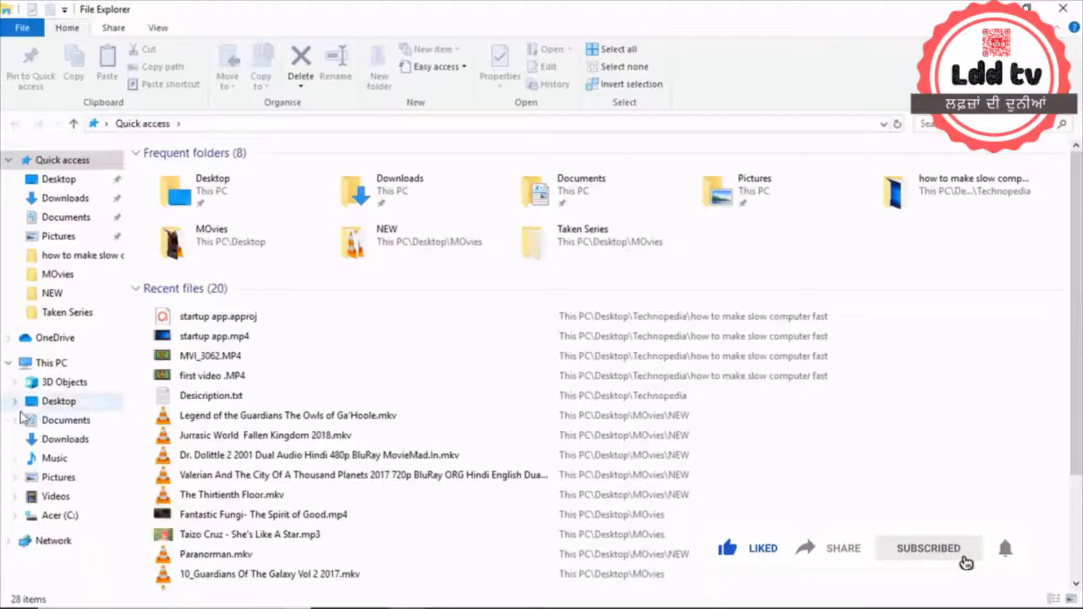
- Switch to File Explorer and start Disk Clean-up from the properties of the Acer (C:) drive
click(51, 363)
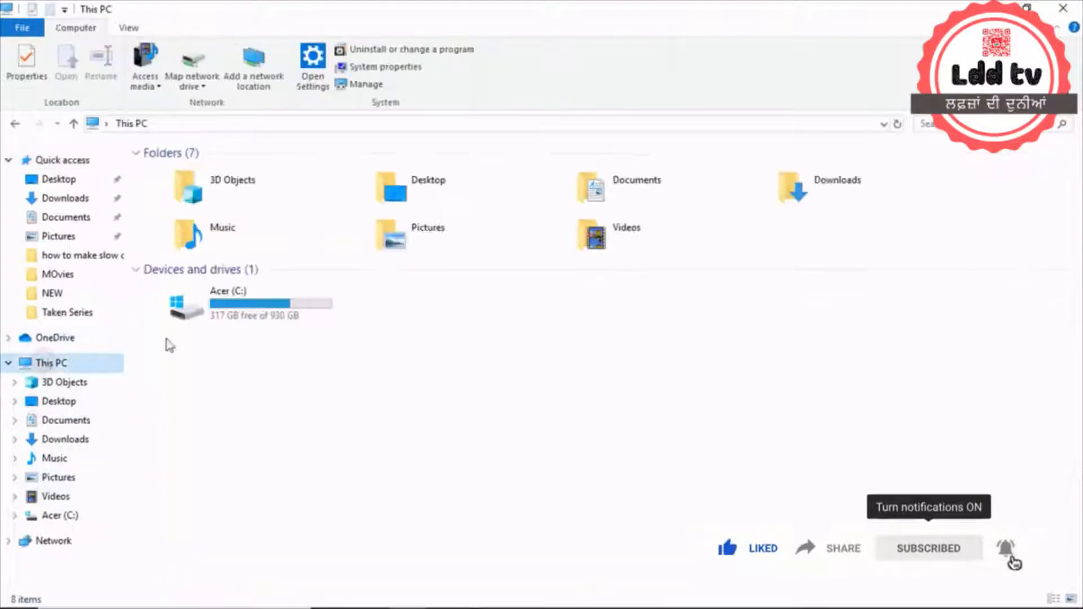
click(265, 315)
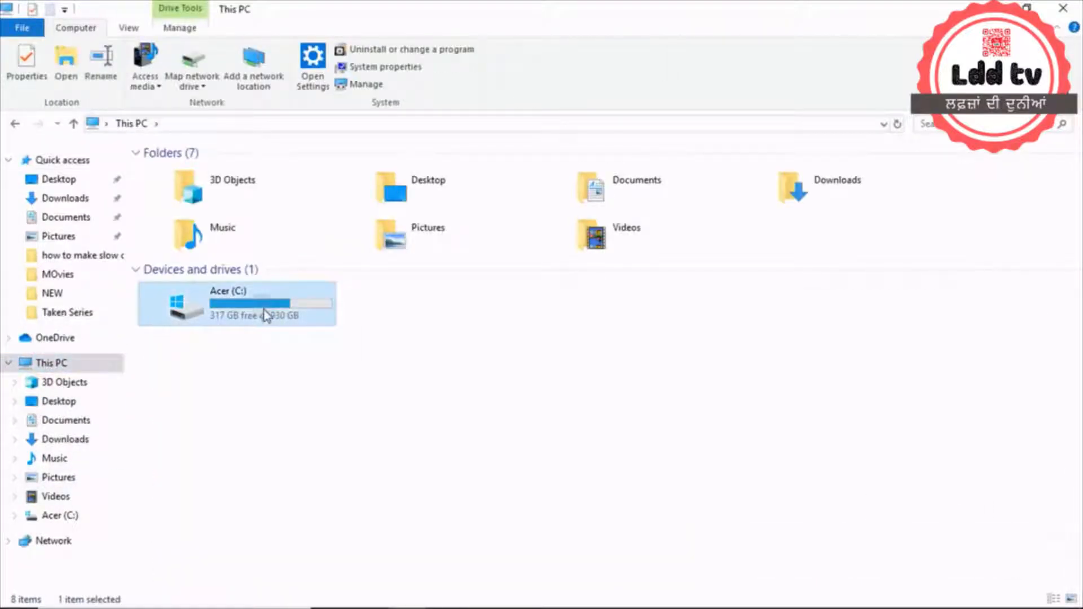
right_click(265, 315)
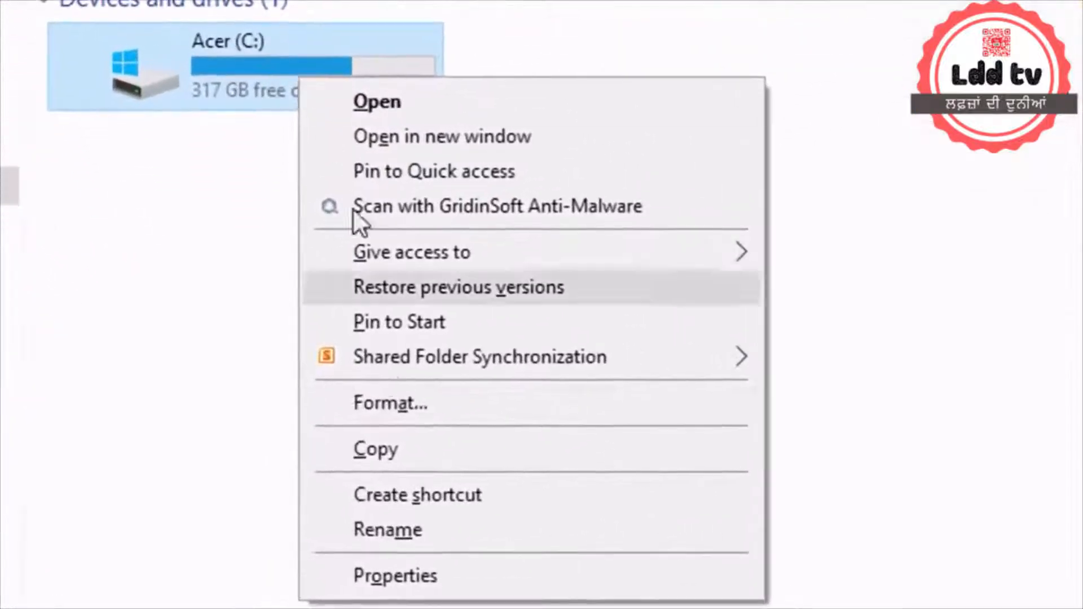
click(425, 577)
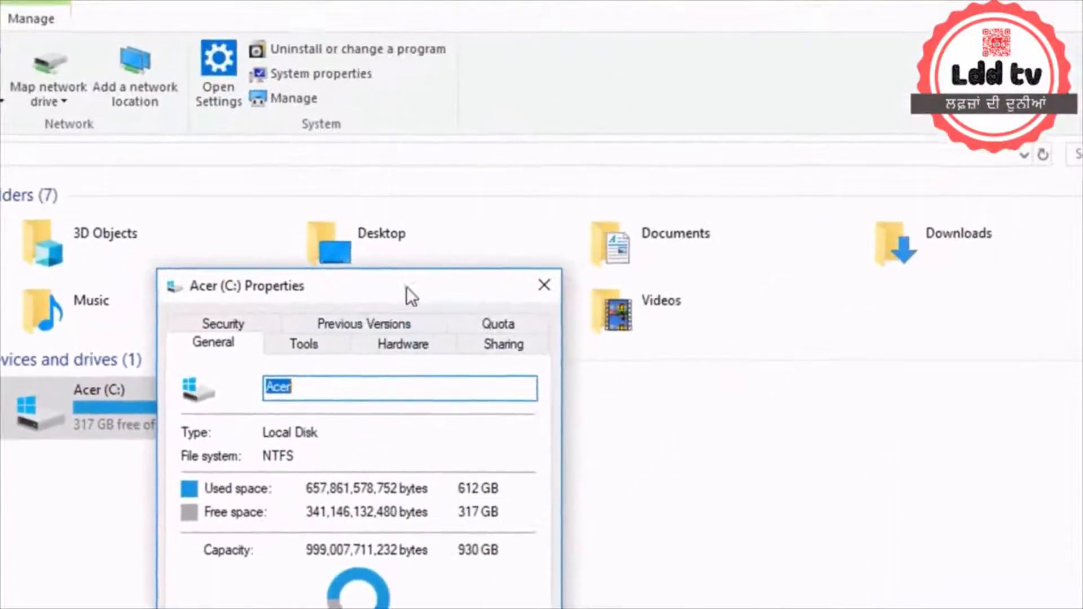
drag(369, 284, 466, 36)
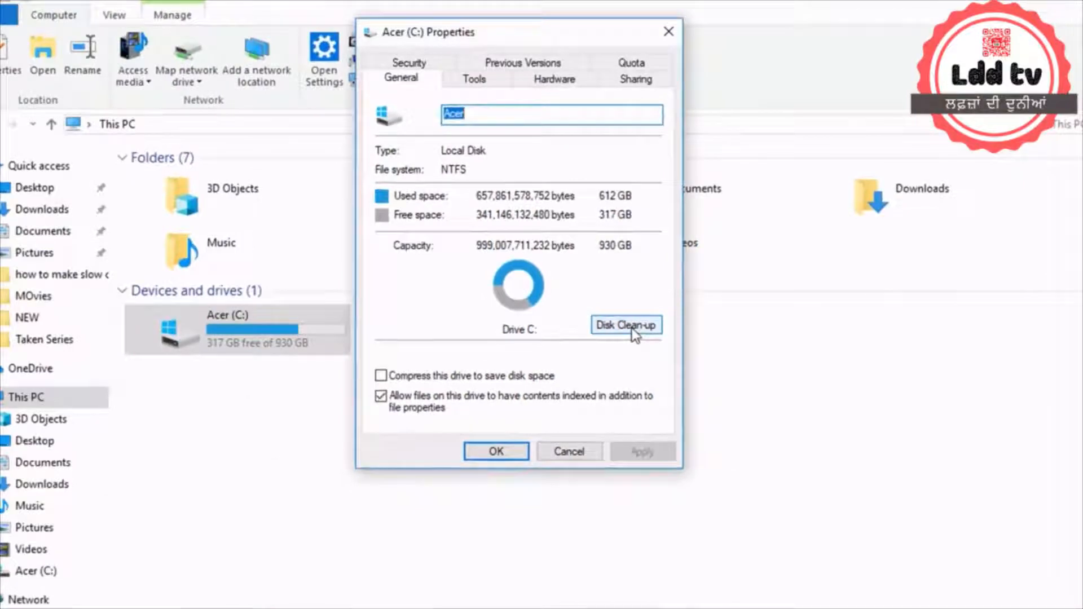
click(632, 326)
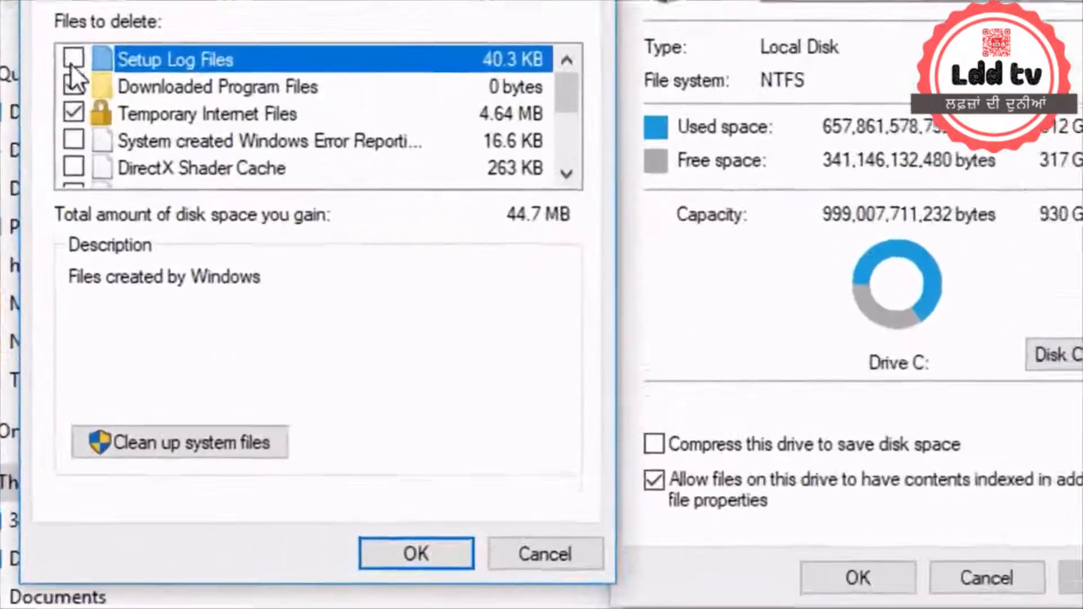
- Mark Setup Log Files, Windows Error Reporting, DirectX Shader Cache, Delivery Optimisation Files, Mixed Reality and OneDrive files for deletion
click(51, 158)
click(78, 130)
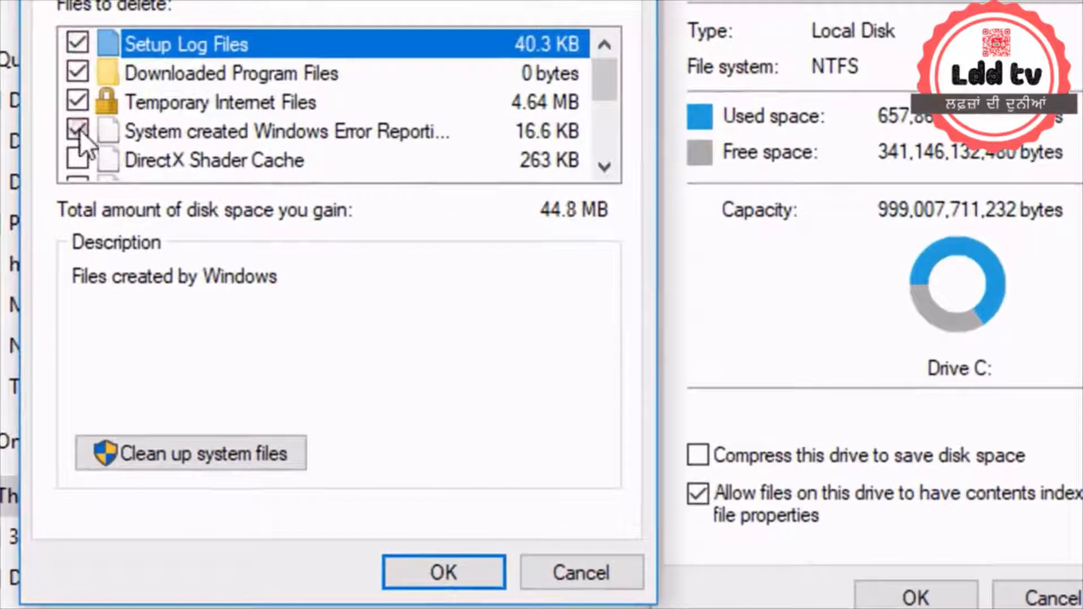
click(77, 160)
scroll(222, 116, down, 1)
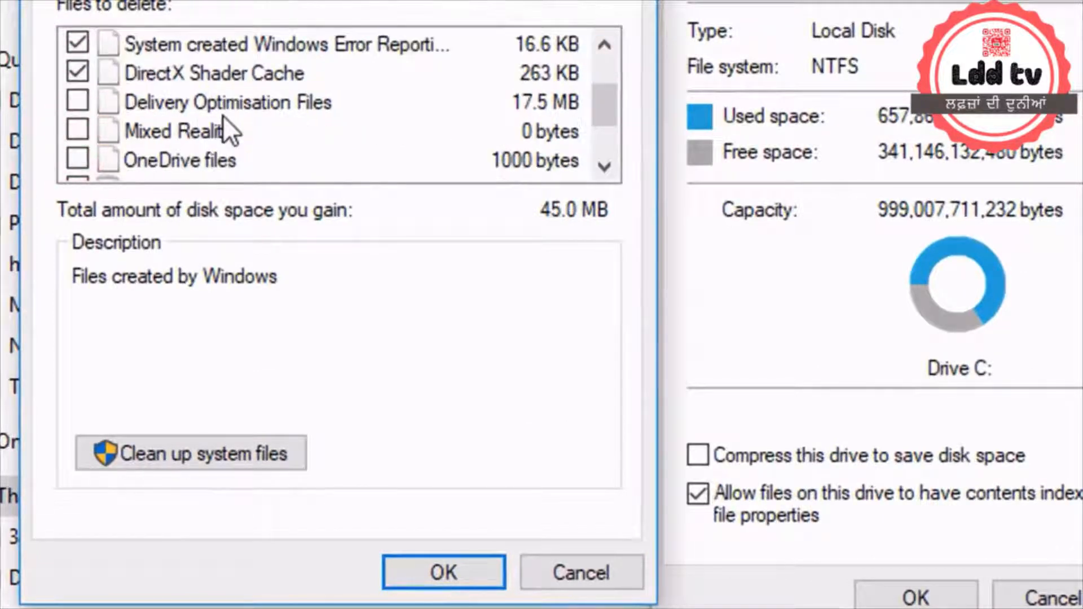
click(76, 103)
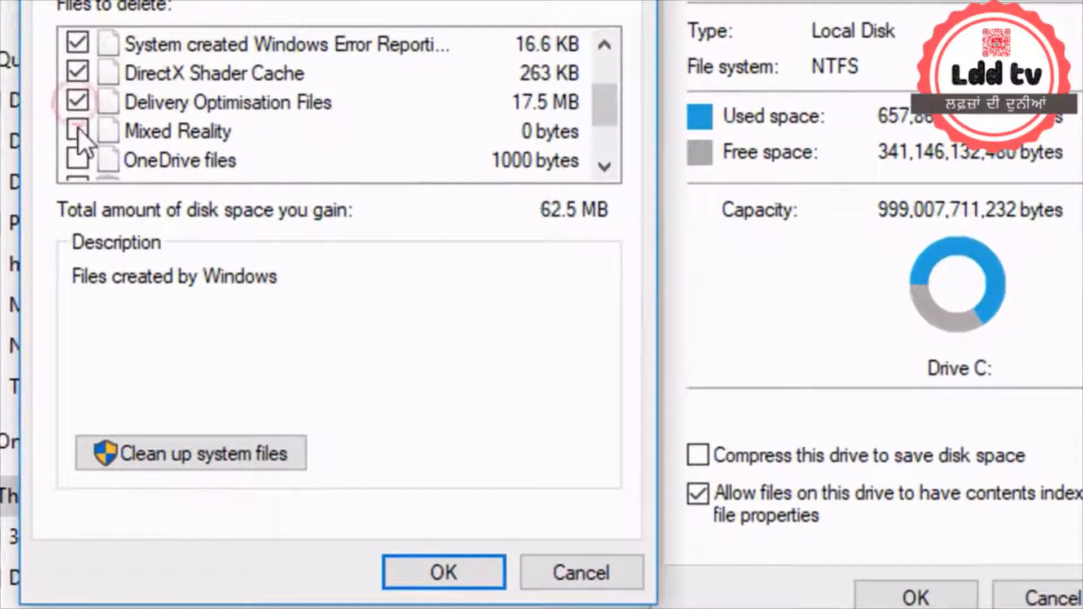
click(73, 130)
click(77, 158)
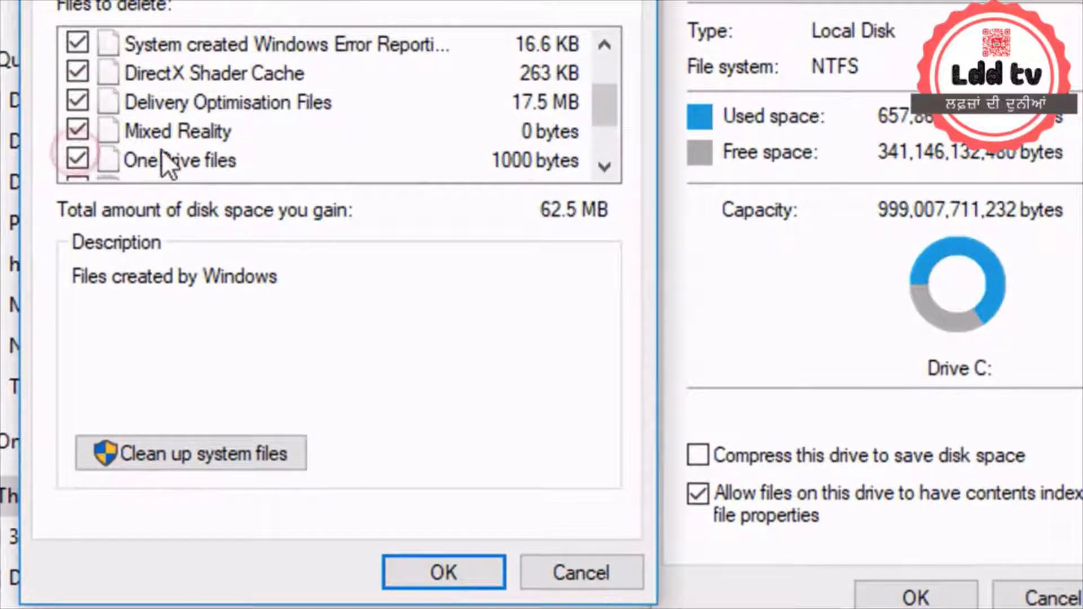
- Include the Recycle Bin and Temporary files in the clean-up and permanently delete all marked files
scroll(160, 160, down, 1)
click(78, 102)
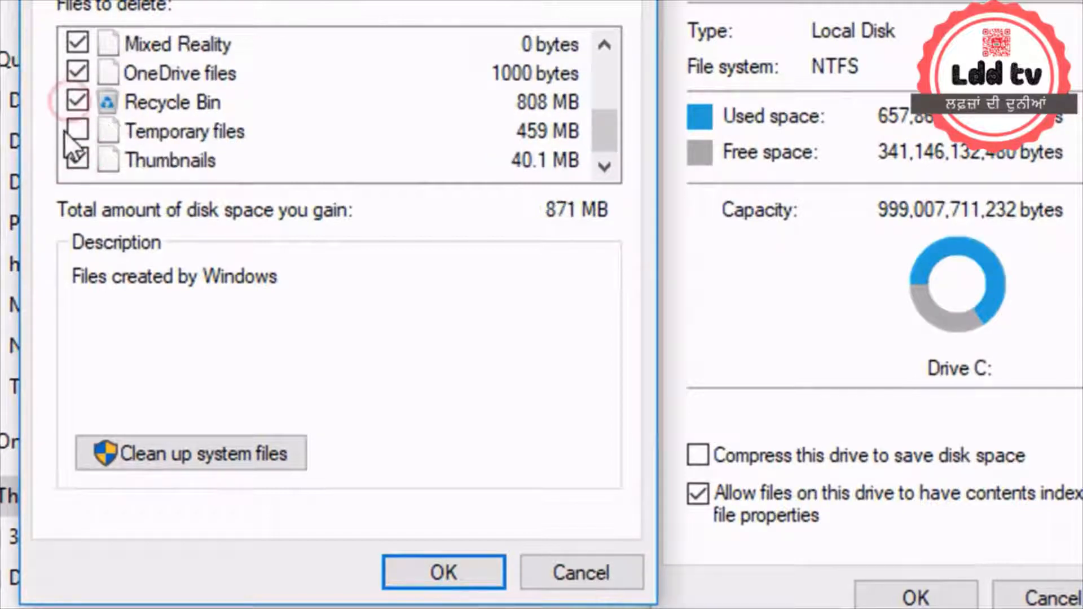
click(69, 127)
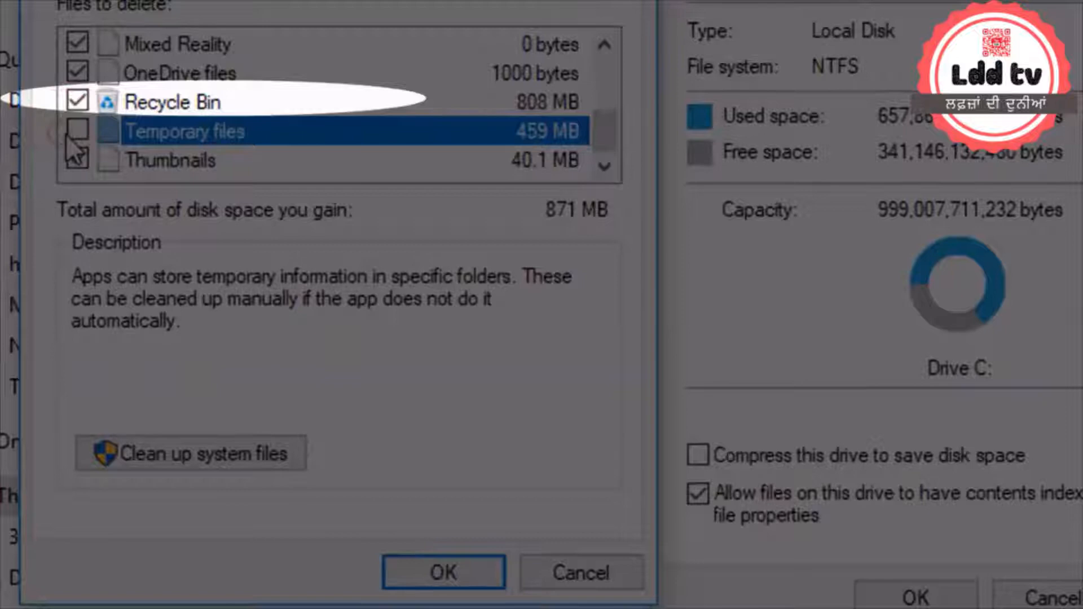
click(74, 132)
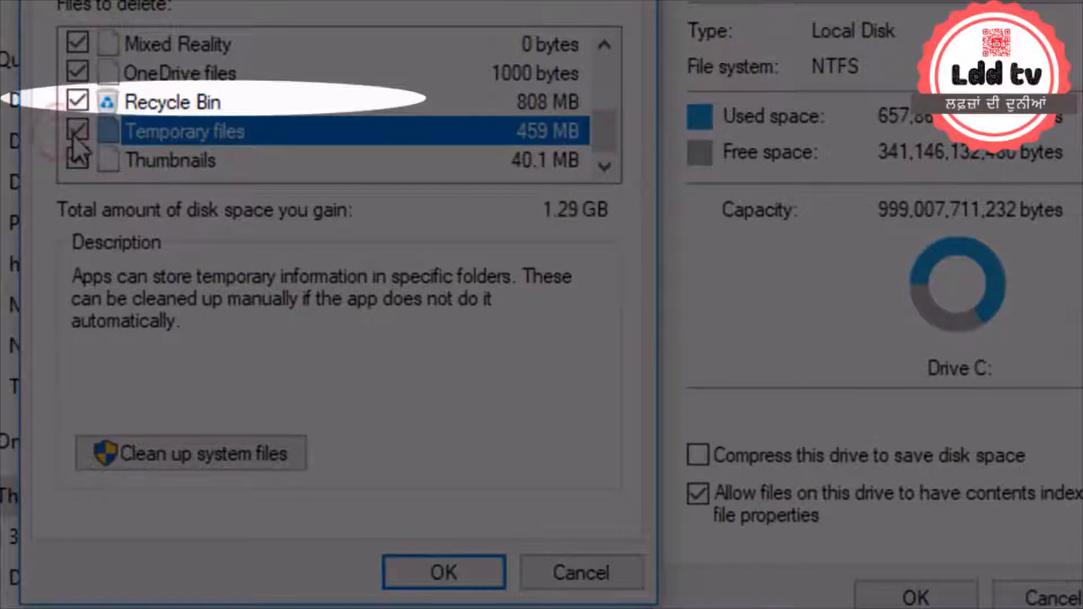
click(77, 102)
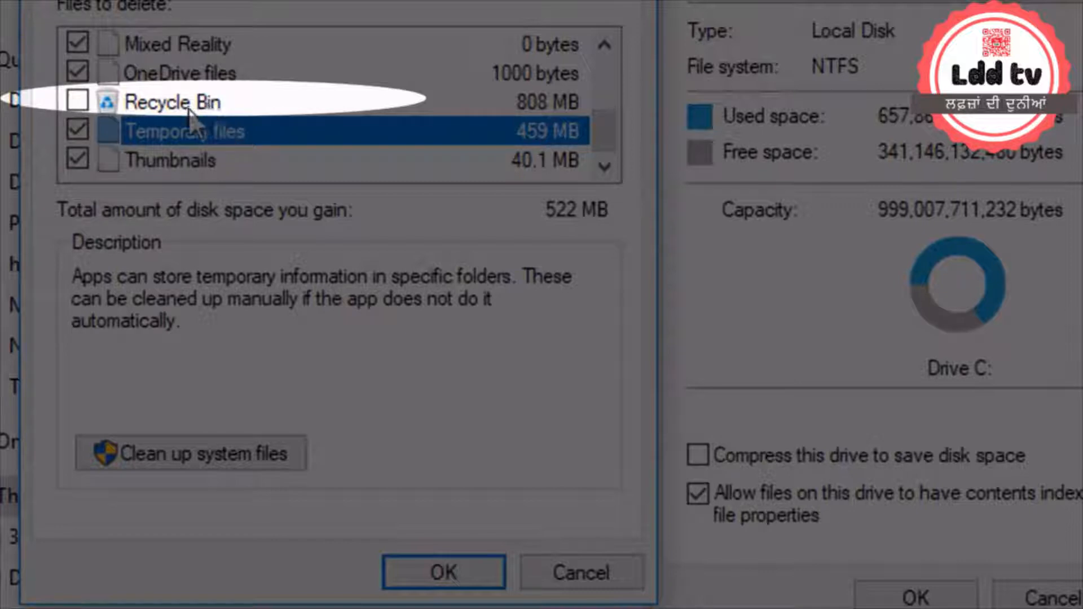
click(66, 119)
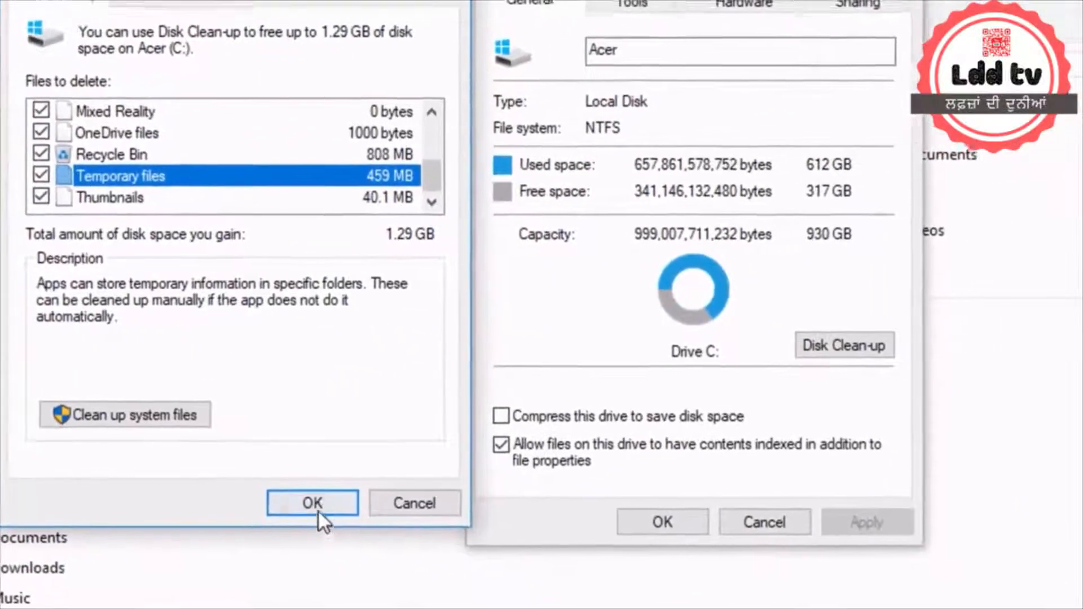
click(306, 496)
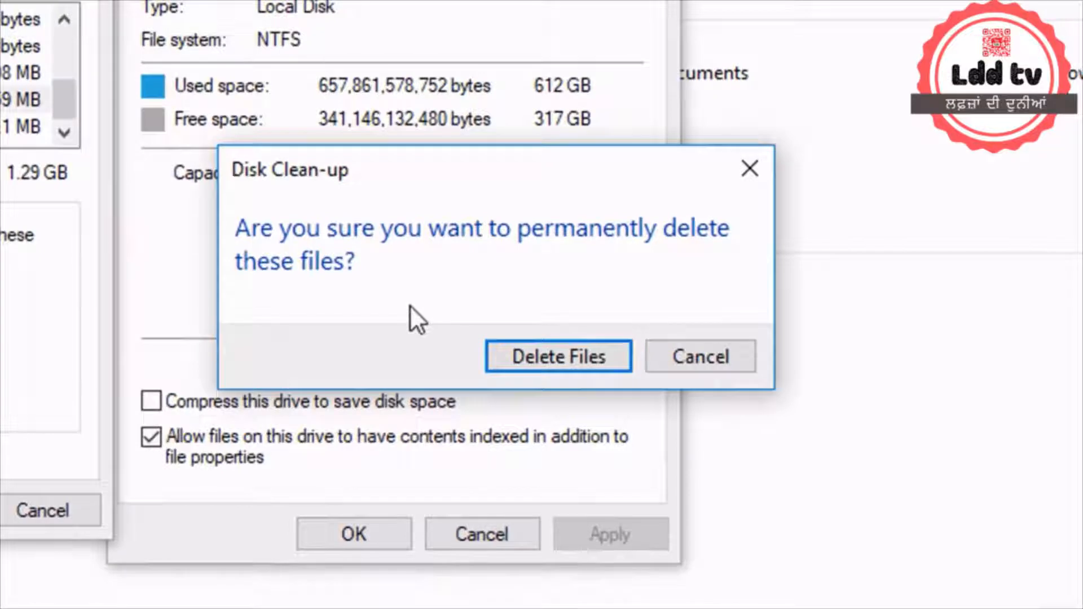
click(530, 357)
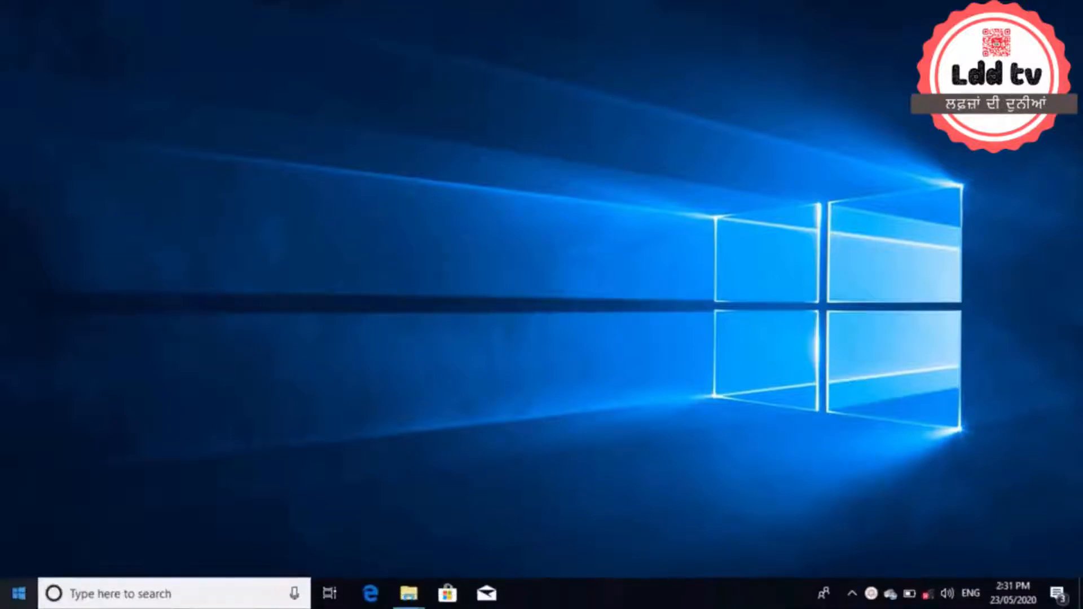
- Search for Control Panel and open its Programs and Features page
click(18, 593)
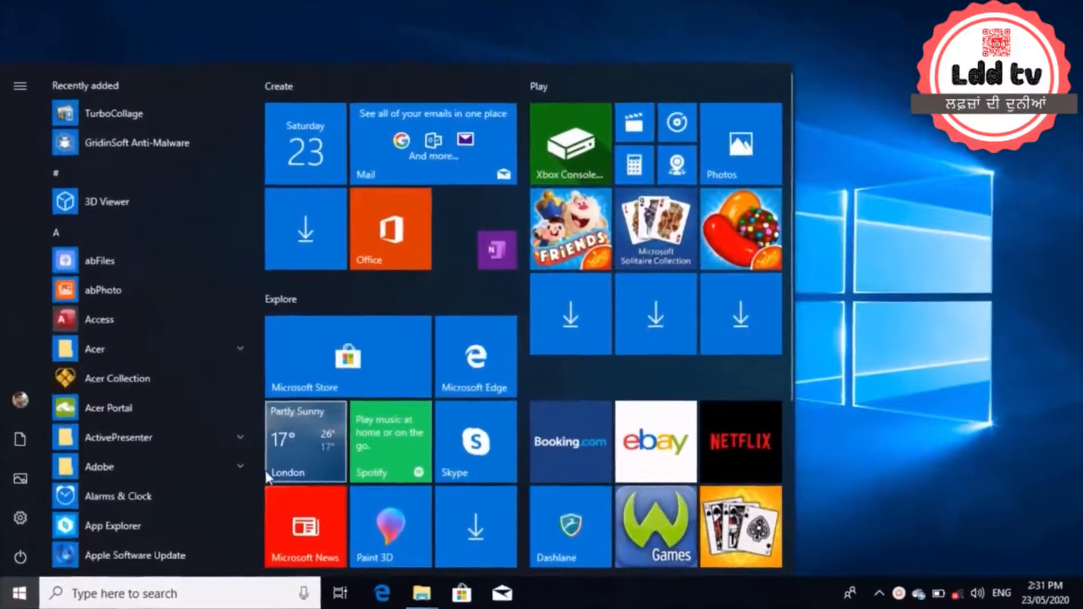
text(control pan)
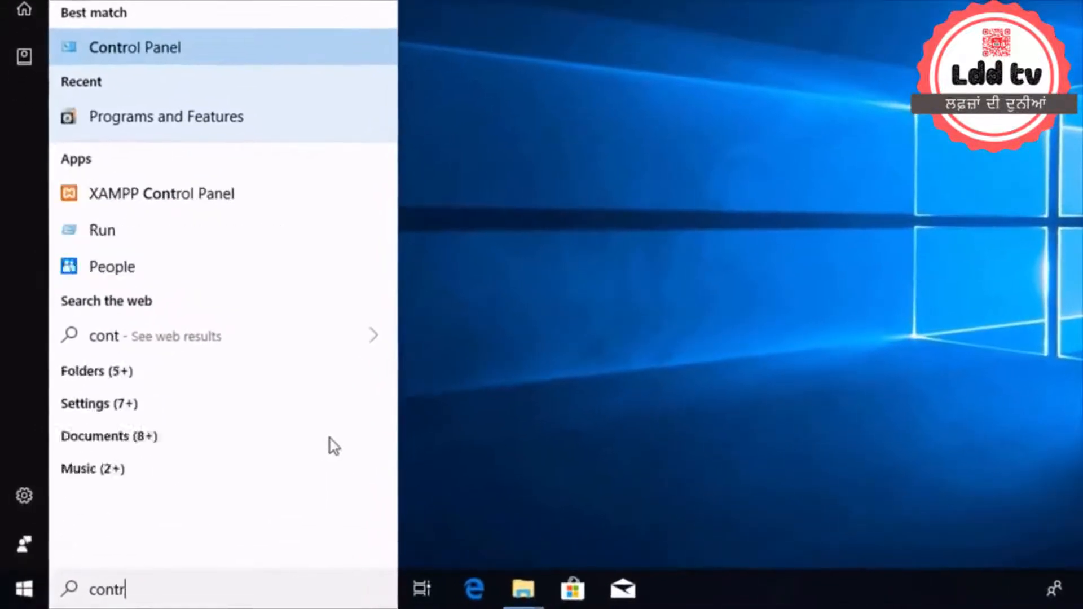
text(el)
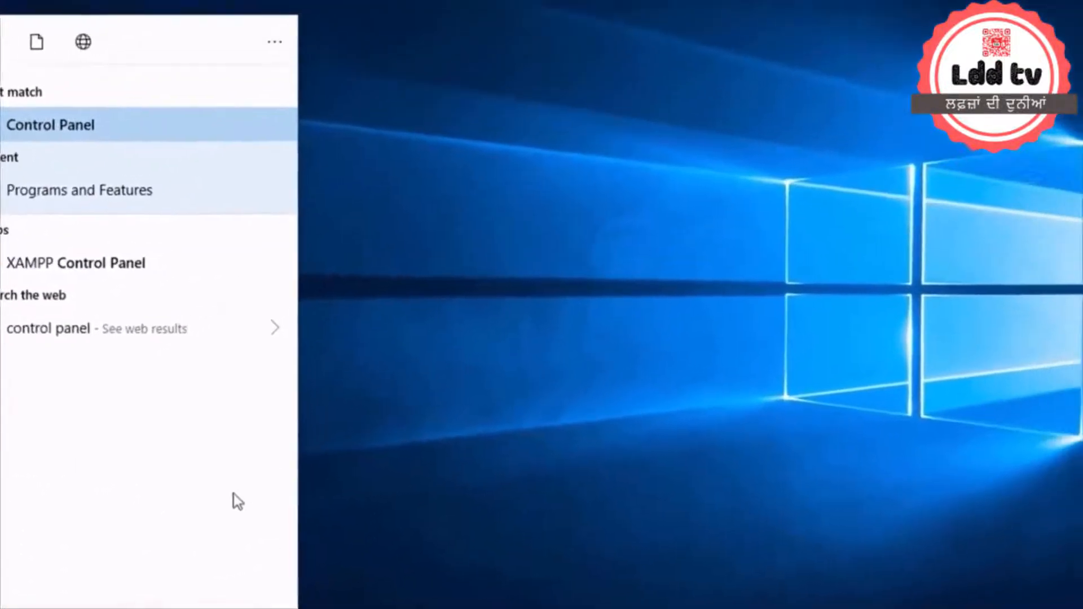
key(Return)
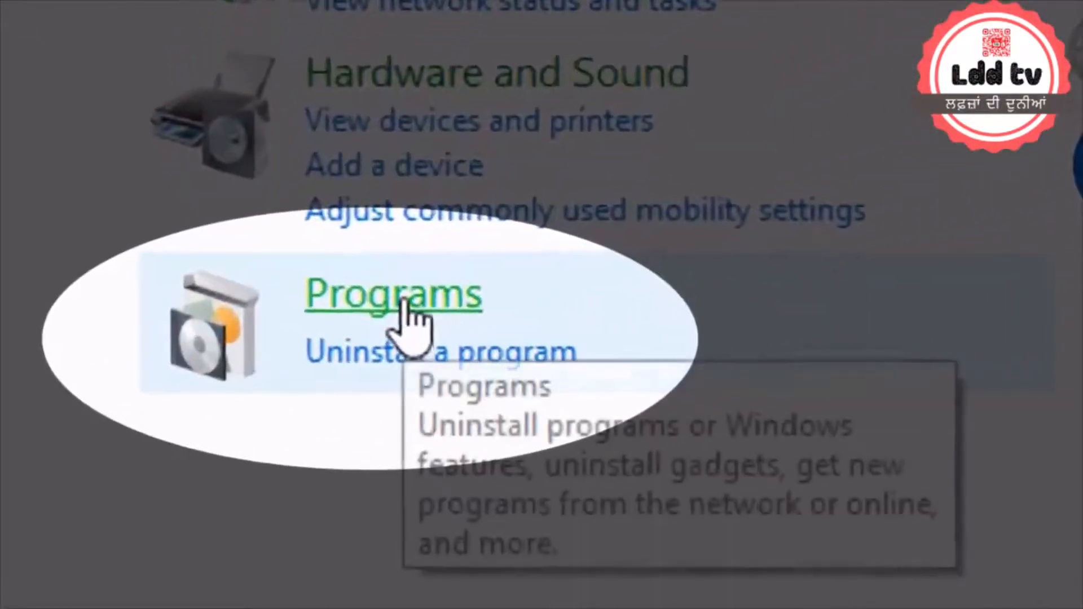
click(333, 304)
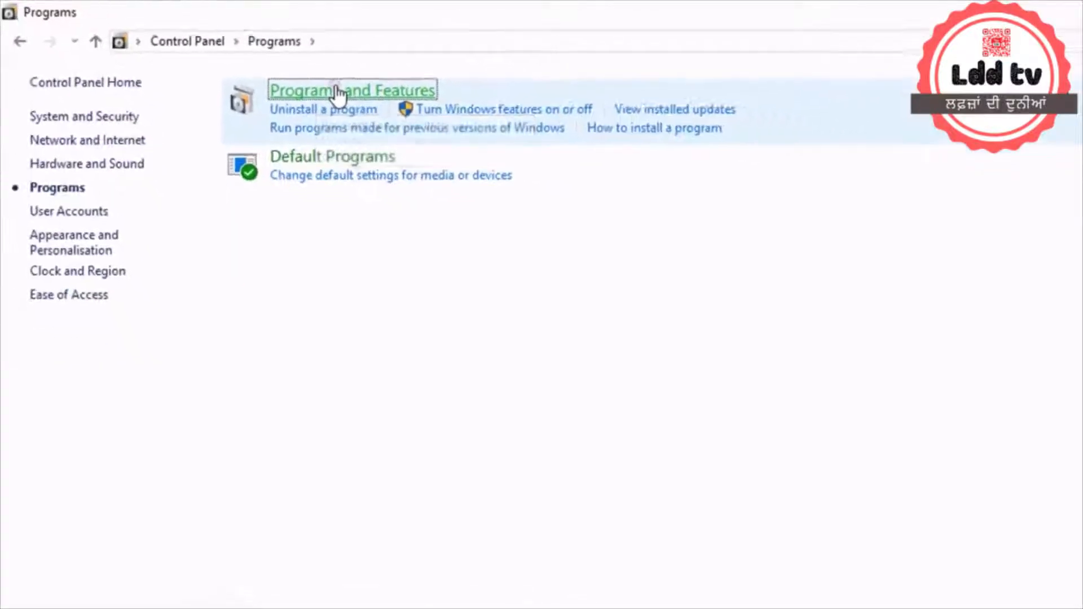
click(432, 135)
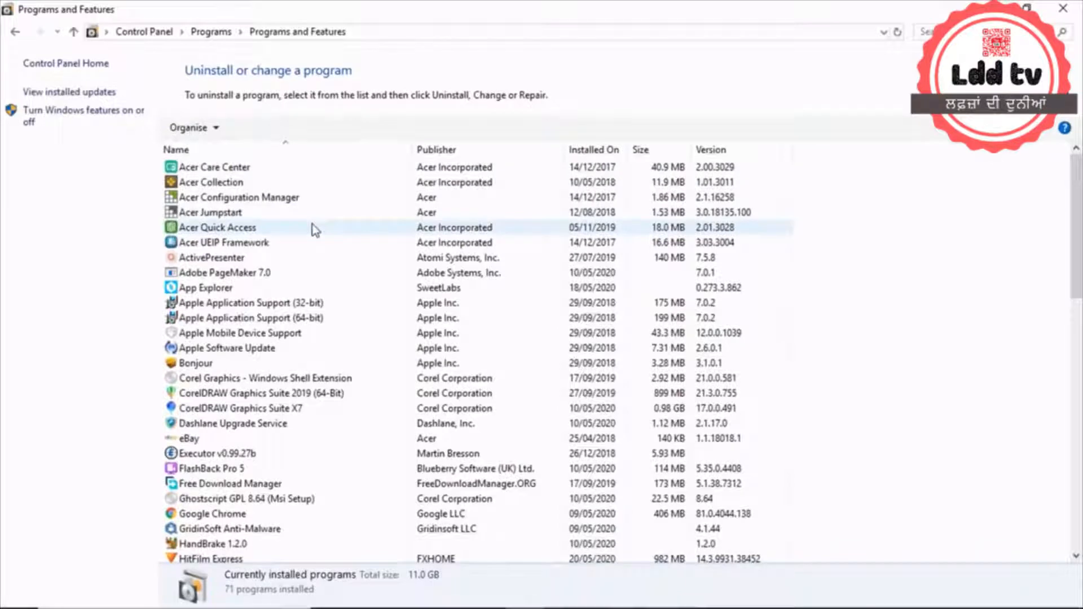
- Find Executor v0.99.27b among the installed programs and uninstall it completely with all its components
scroll(314, 230, down, 3)
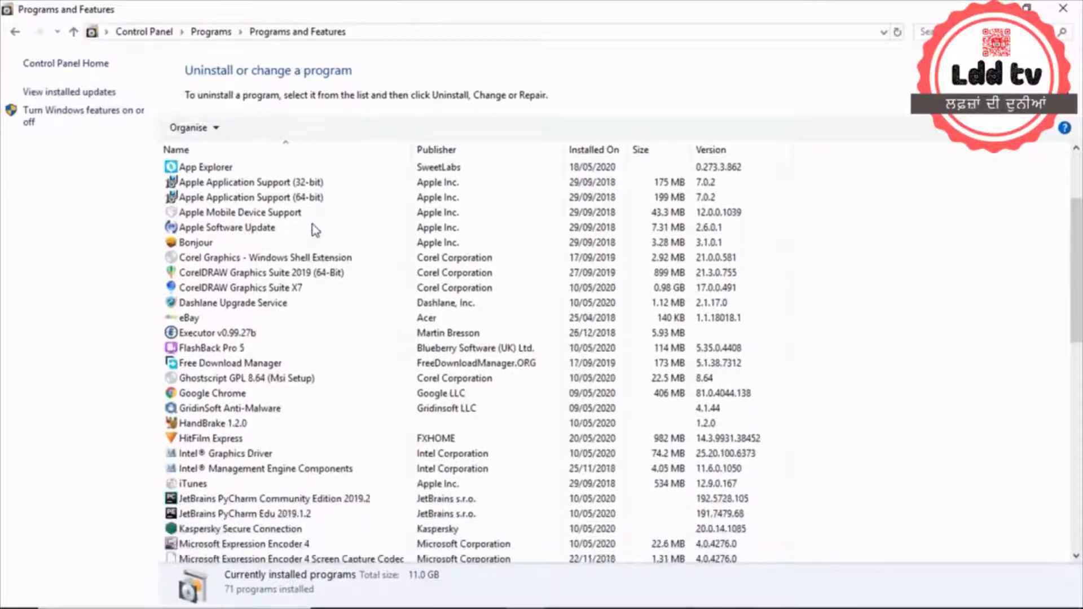
scroll(314, 229, down, 2)
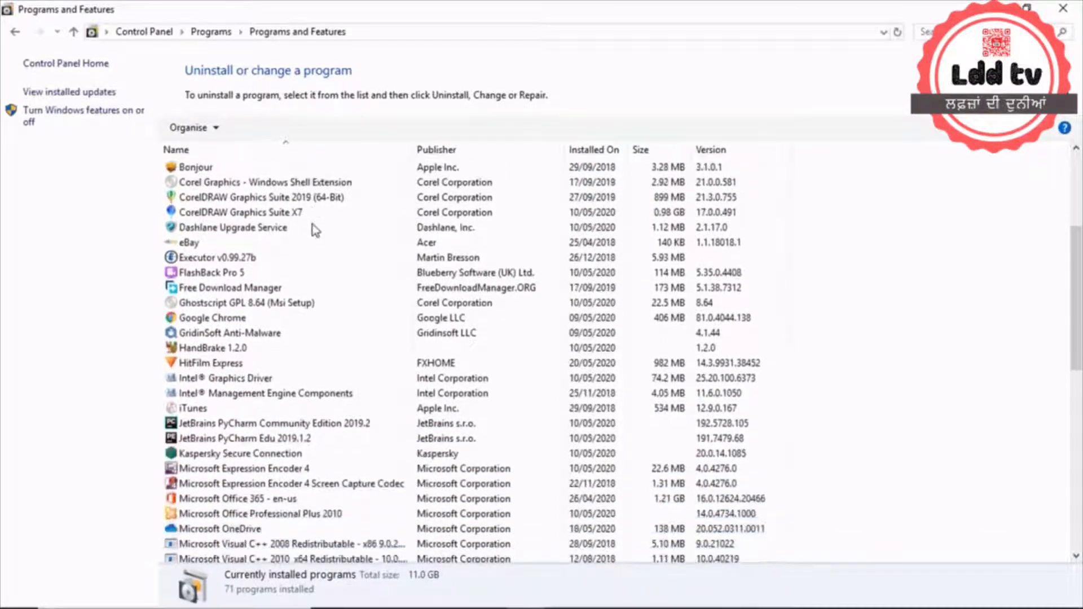
scroll(313, 225, down, 3)
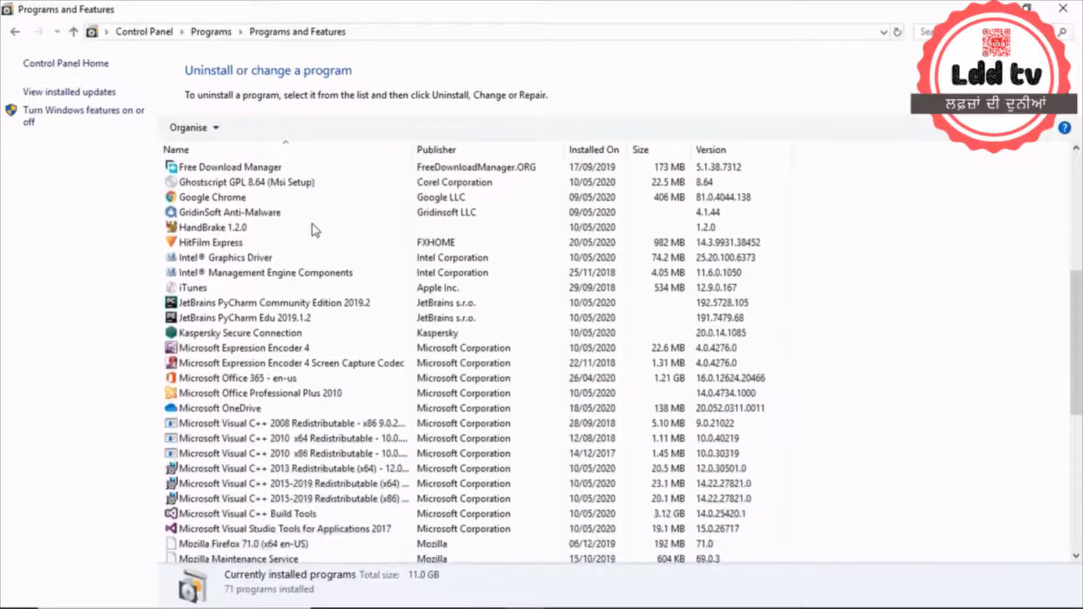
scroll(313, 224, down, 9)
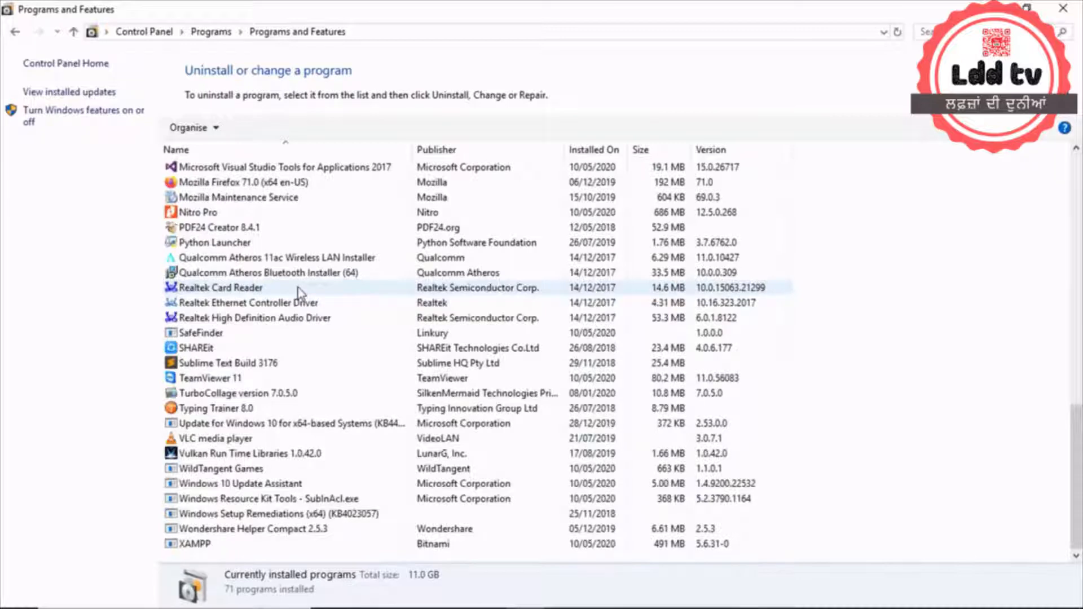
scroll(299, 292, up, 15)
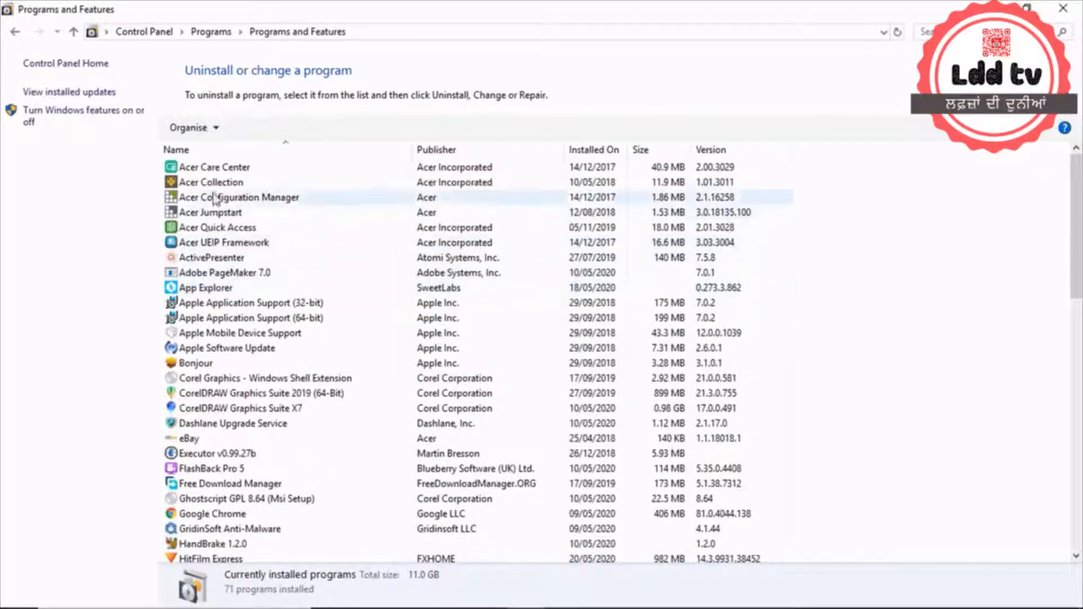
scroll(270, 180, down, 3)
click(224, 333)
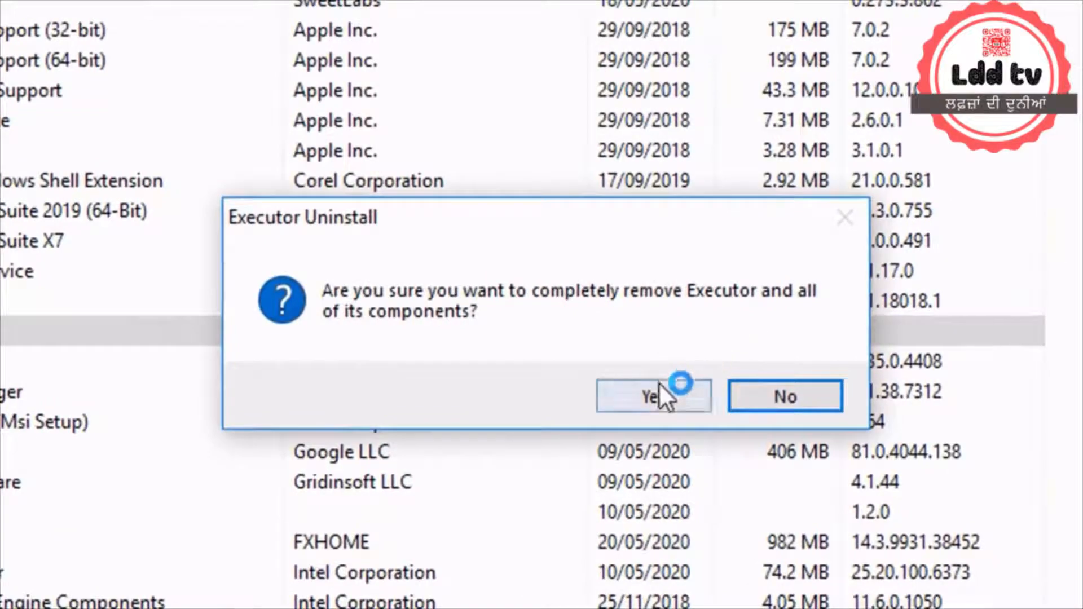
click(666, 397)
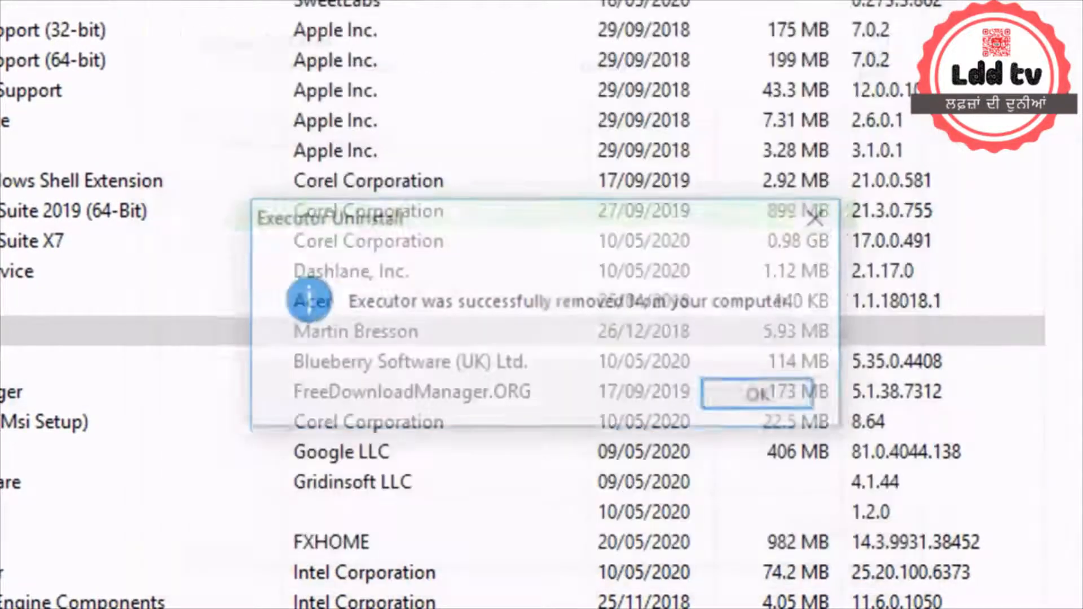
click(763, 397)
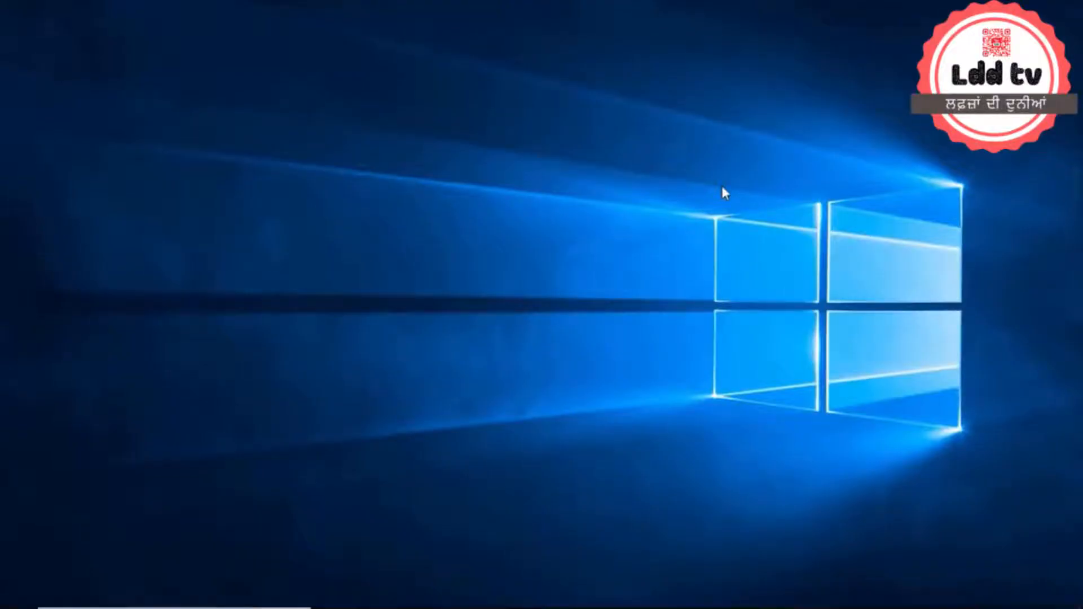
- Open the Colours page of the desktop personalisation settings and toggle Transparency effects on and back off
right_click(573, 109)
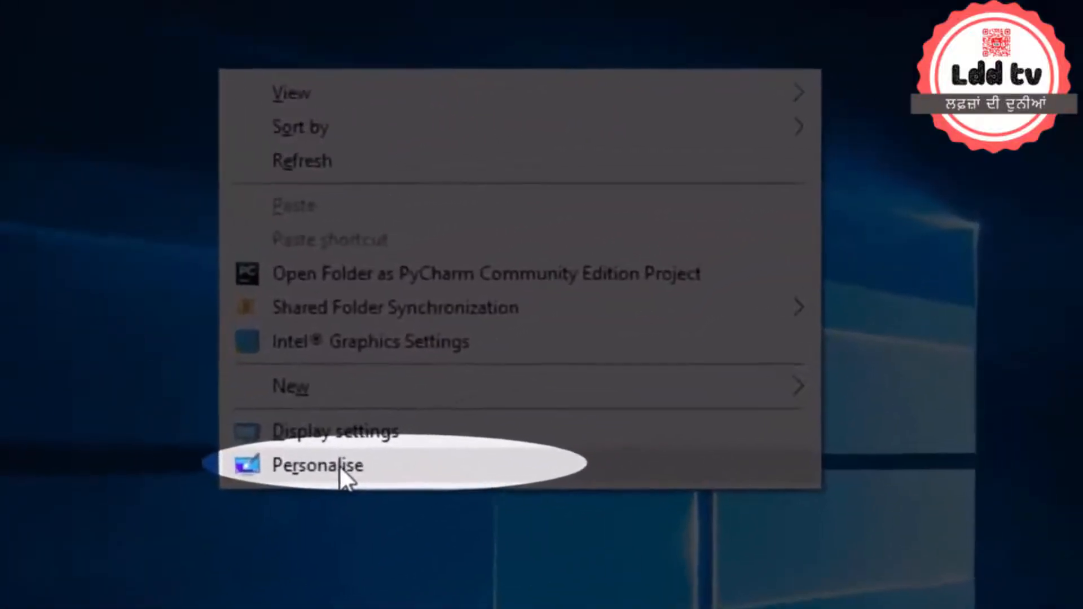
click(340, 465)
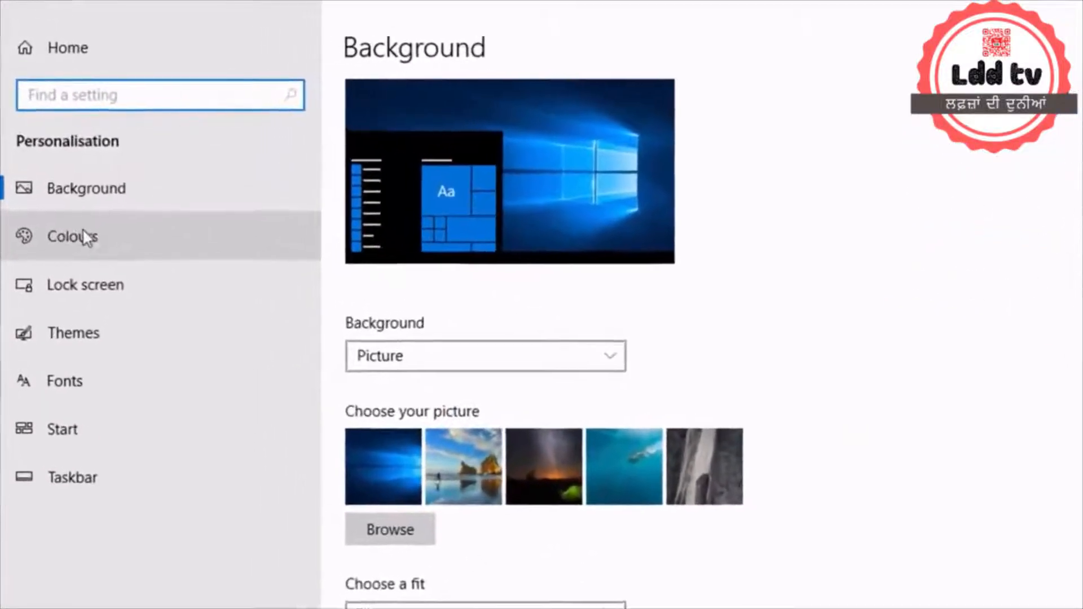
click(84, 237)
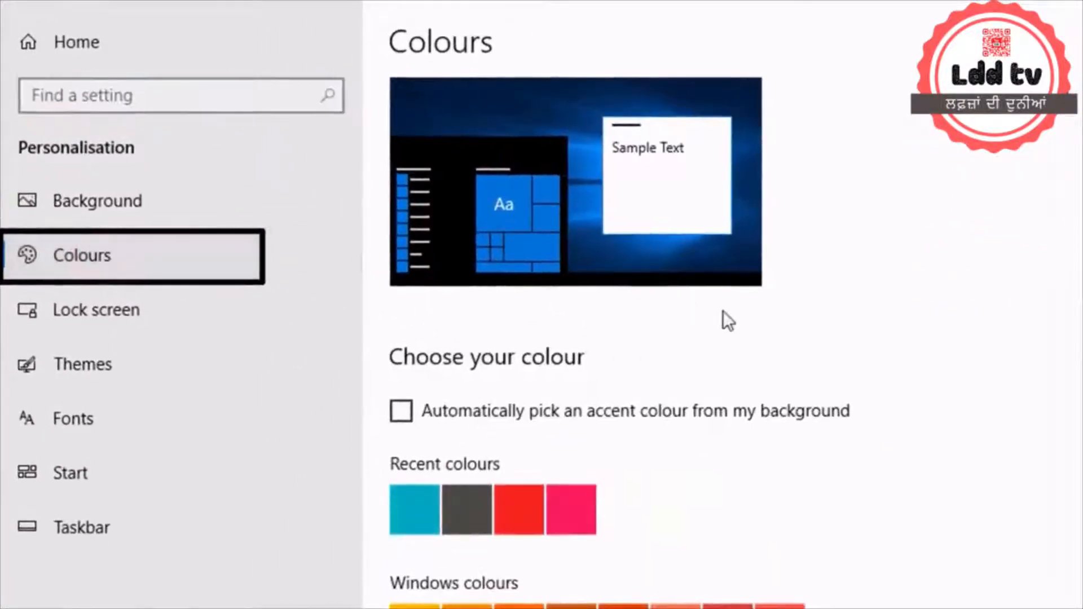
scroll(694, 285, down, 5)
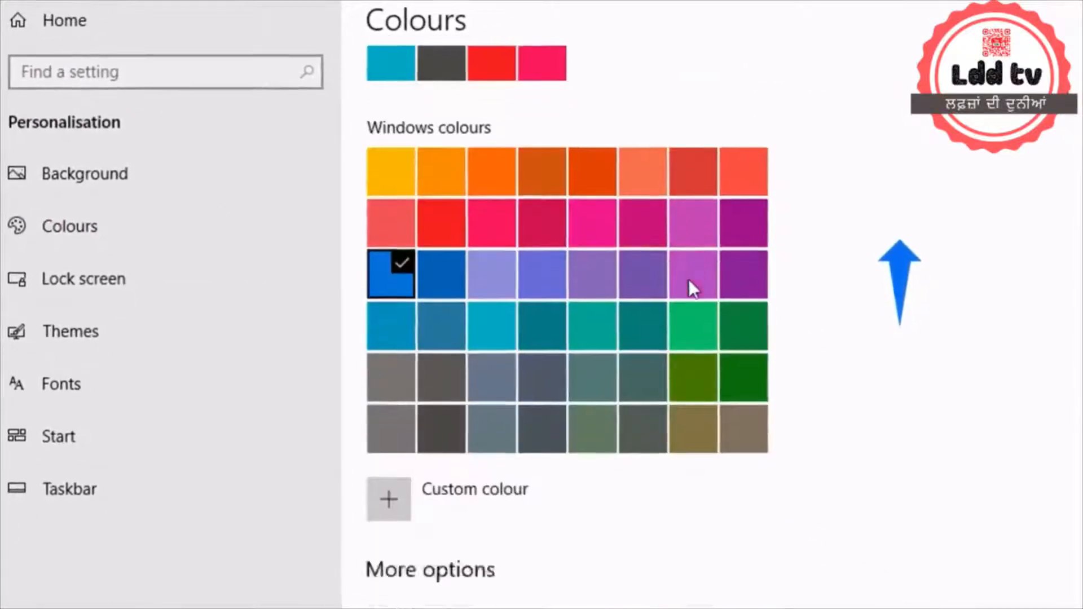
scroll(688, 278, down, 2)
scroll(688, 279, down, 2)
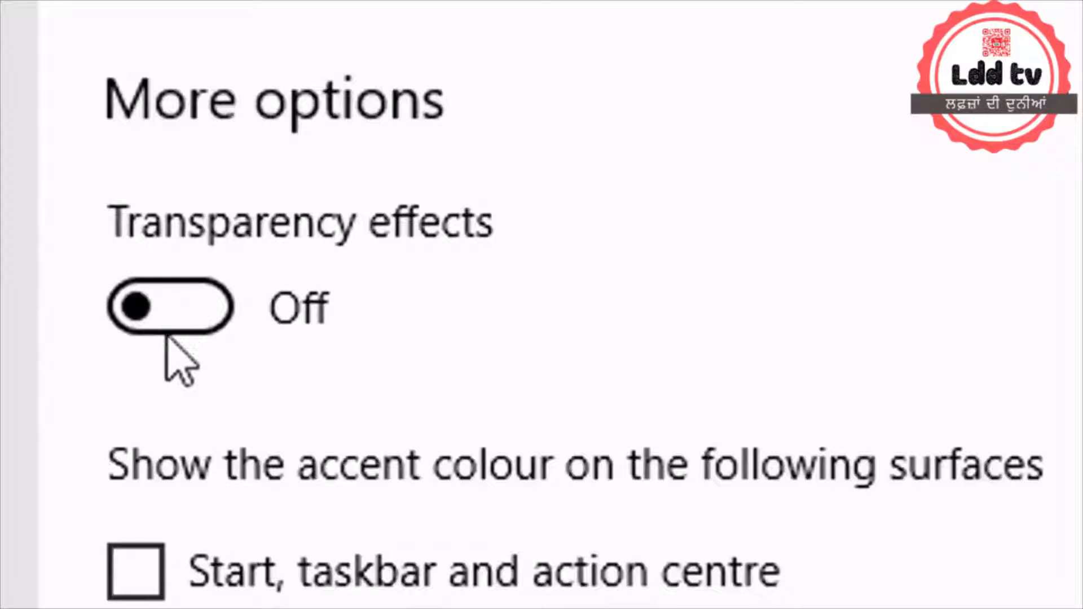
click(176, 315)
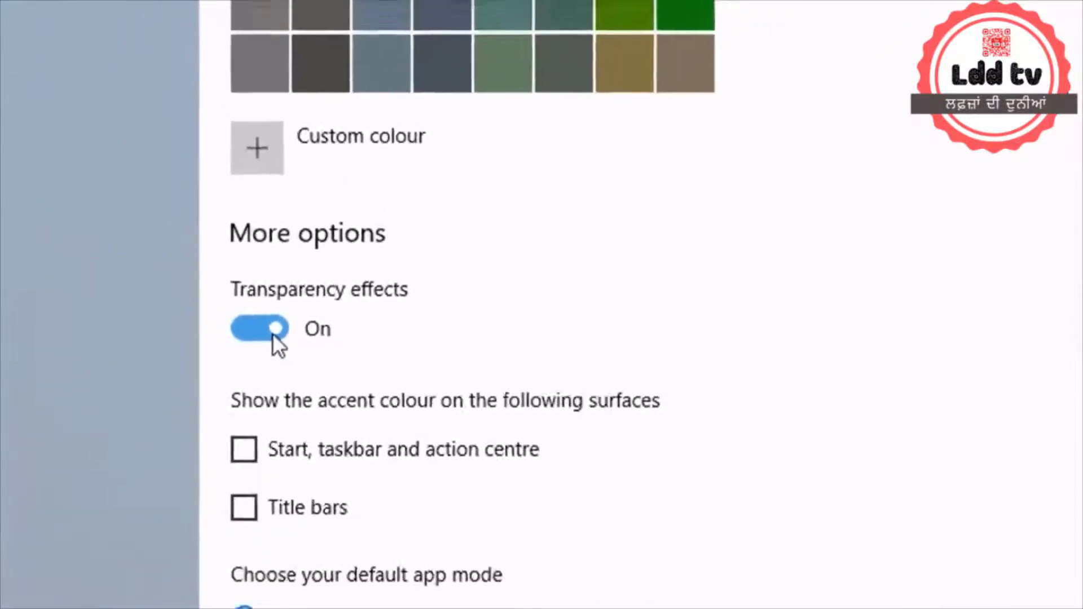
click(255, 328)
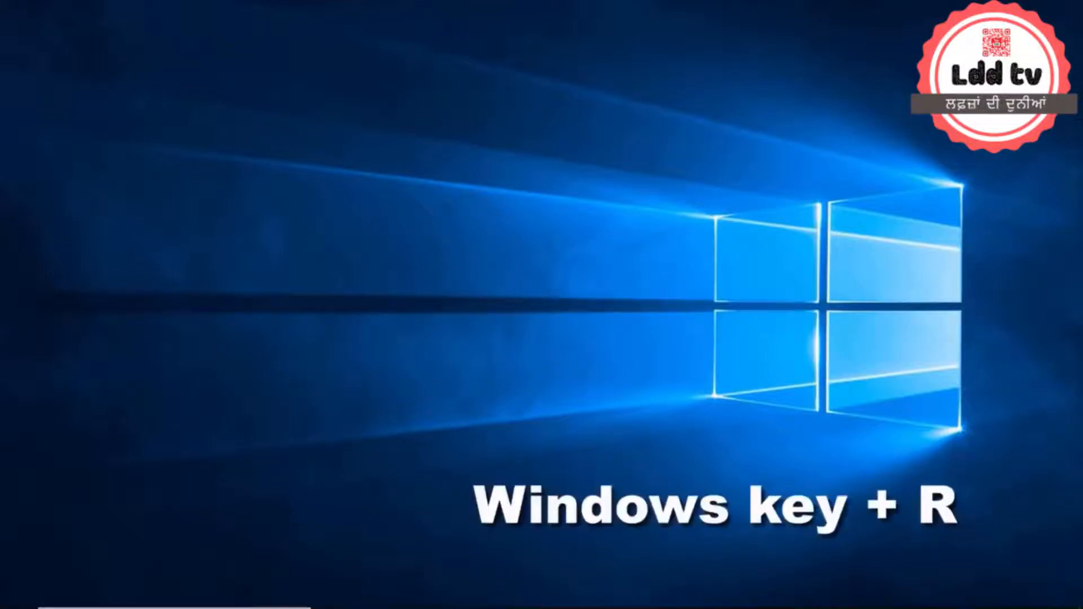
- Open the temporary files folder by running %temp% from the Run dialog
key(super+r)
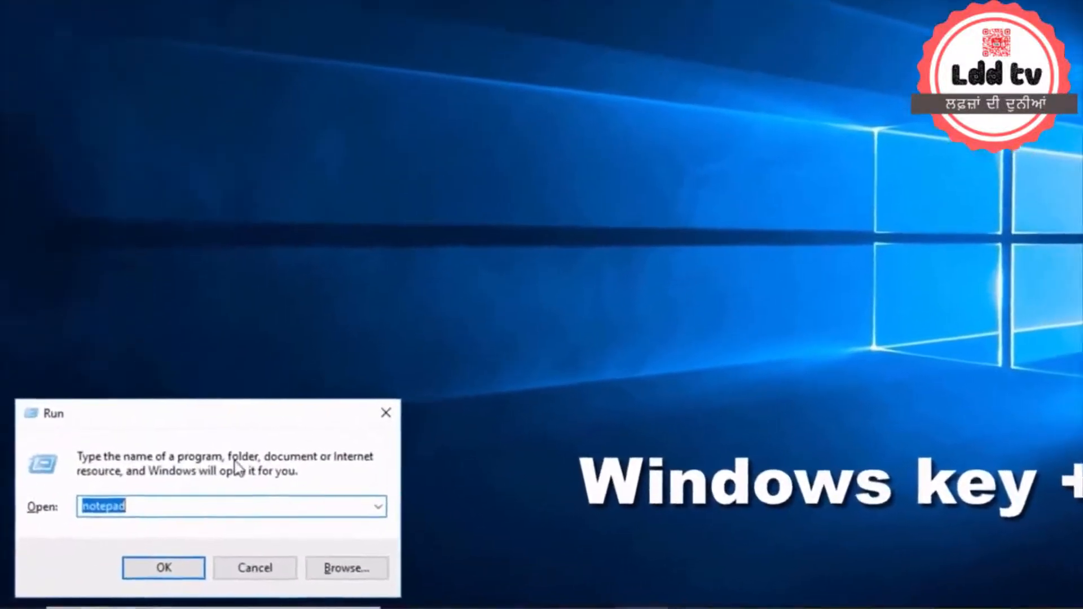
key(BackSpace)
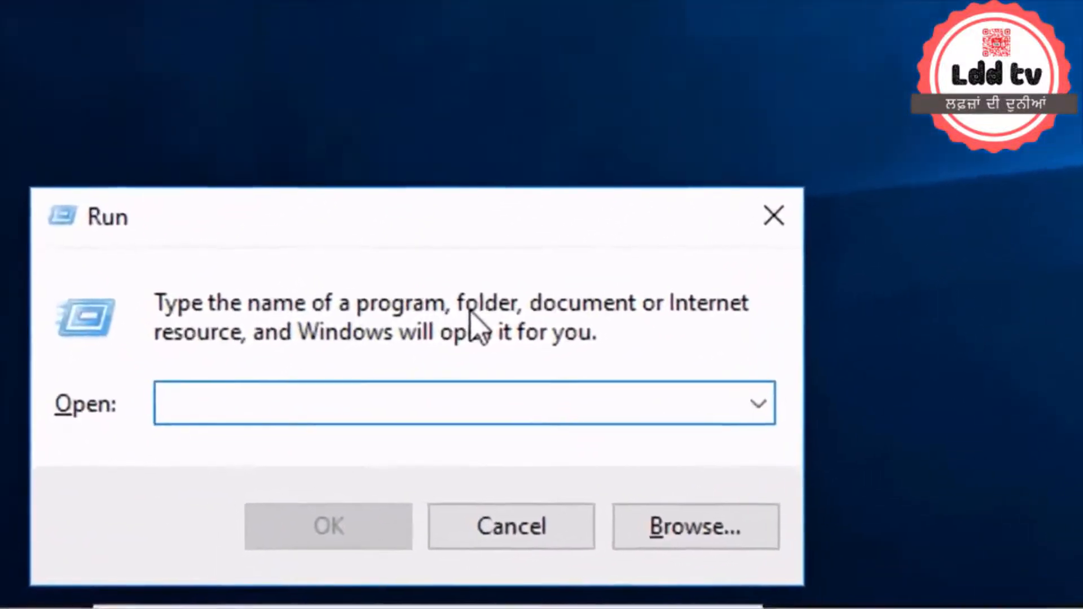
text(%t)
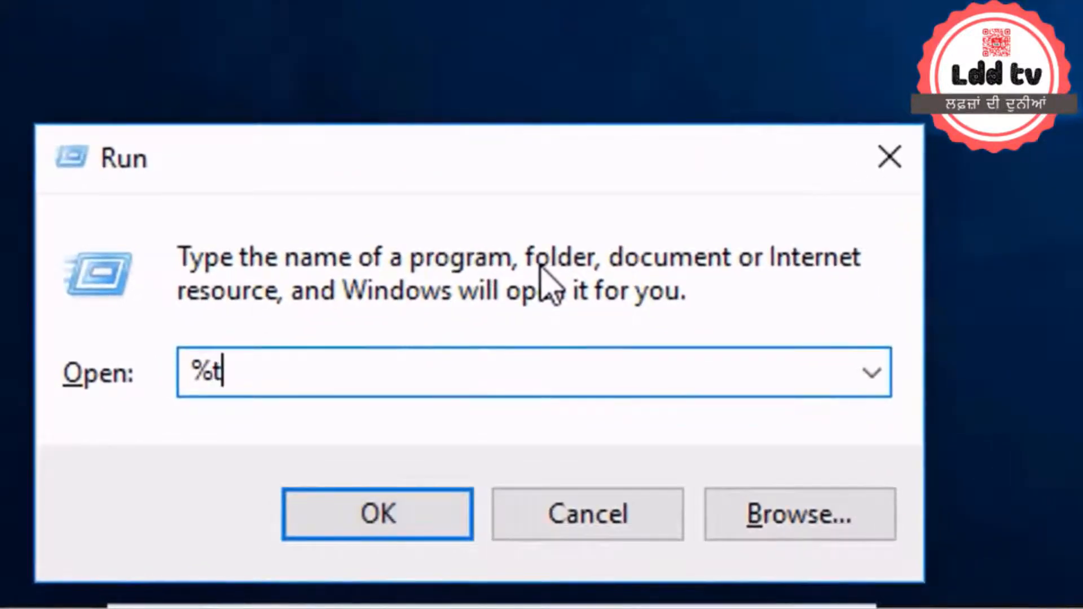
text(emp)
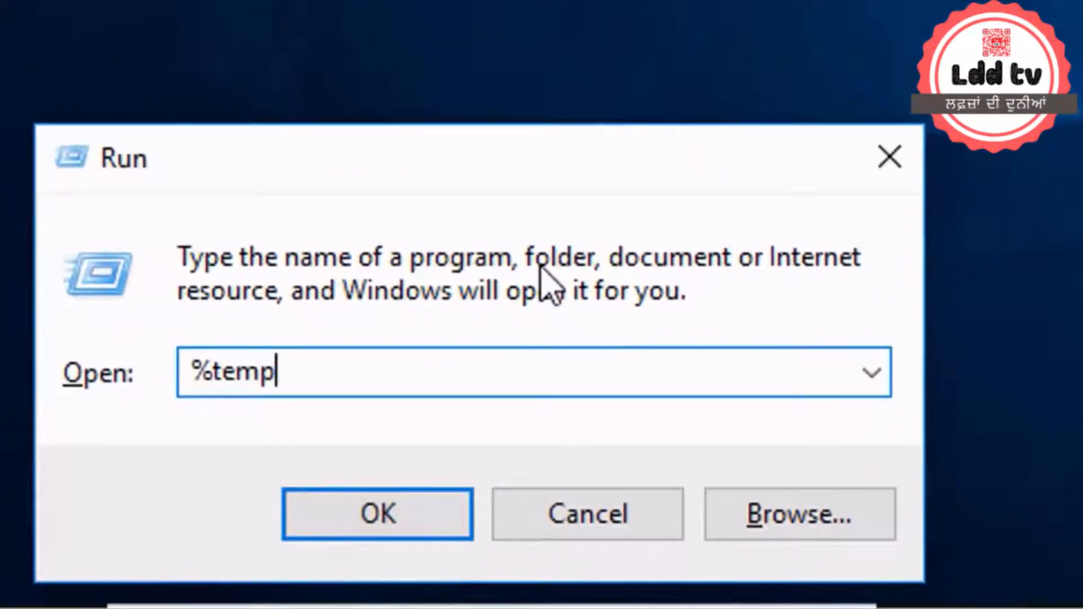
text(%)
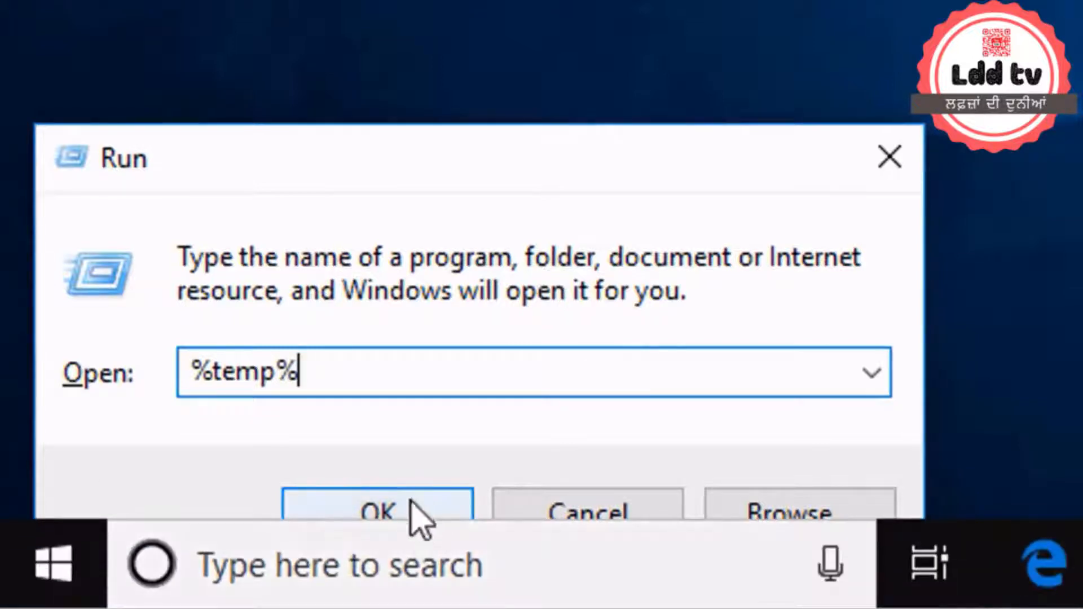
click(417, 516)
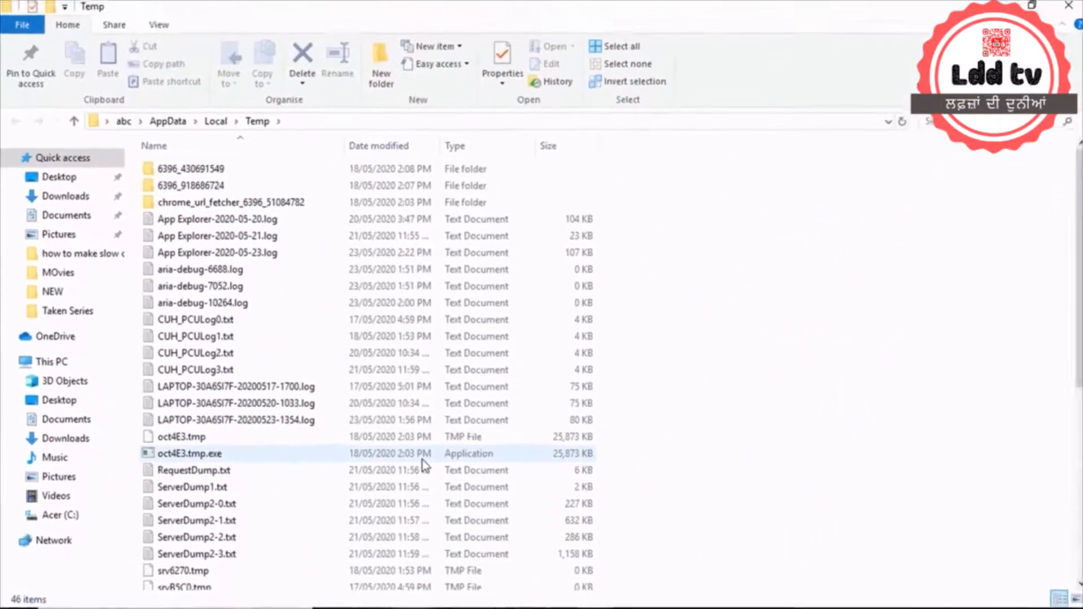
- Select all files and folders in the Temp folder and move them to the Recycle Bin
scroll(424, 466, down, 7)
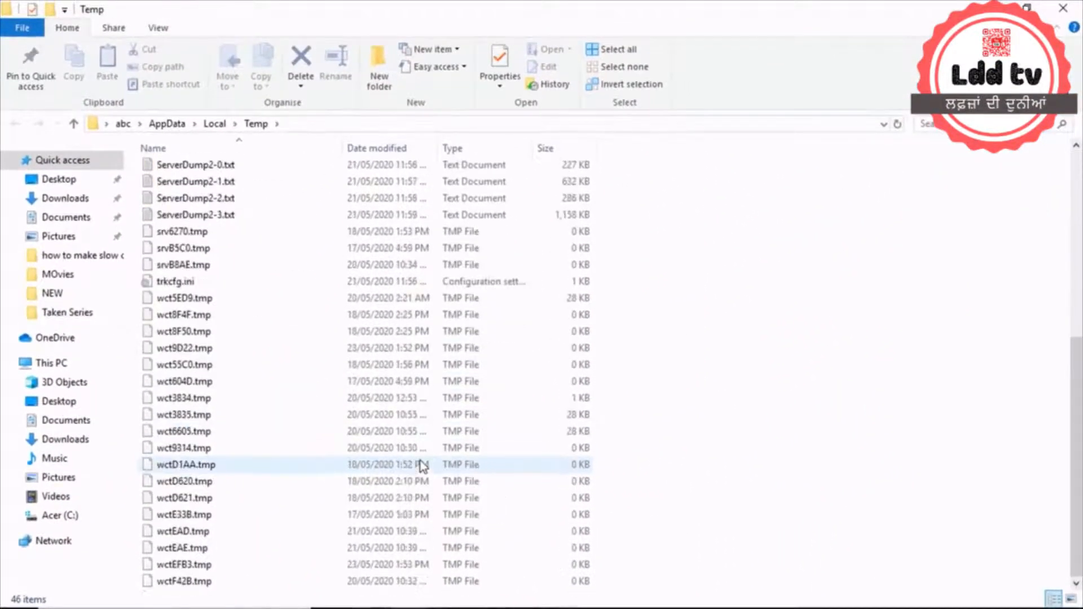
scroll(420, 464, up, 7)
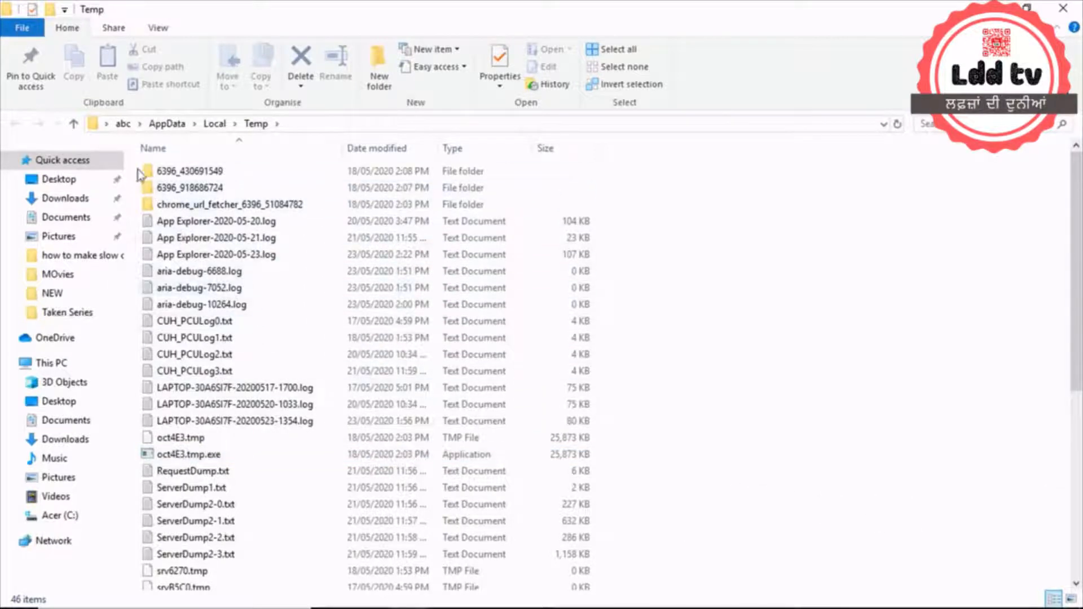
drag(137, 168, 587, 602)
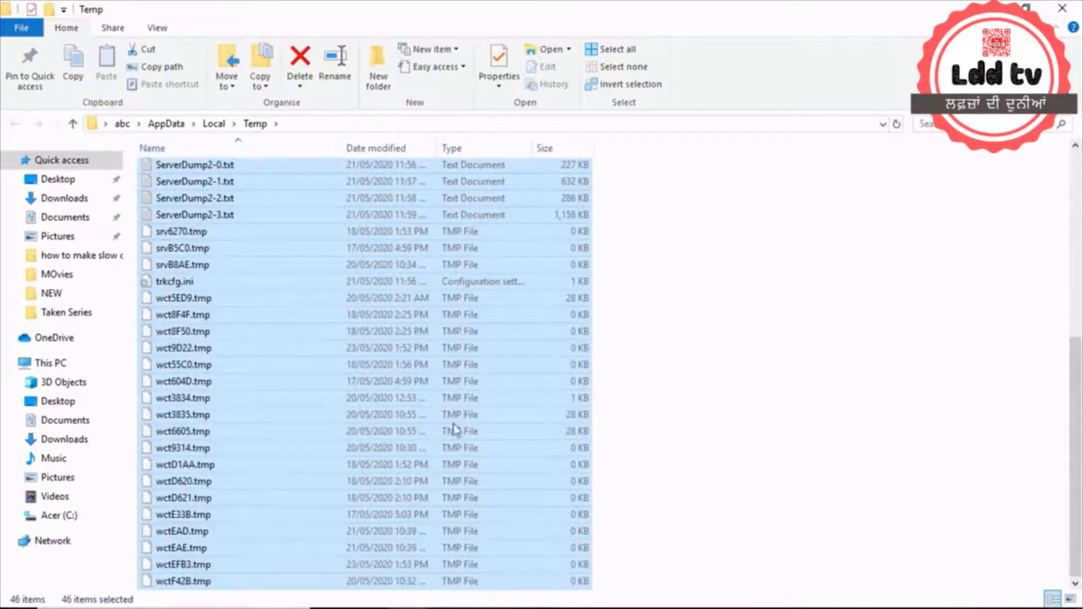
right_click(409, 362)
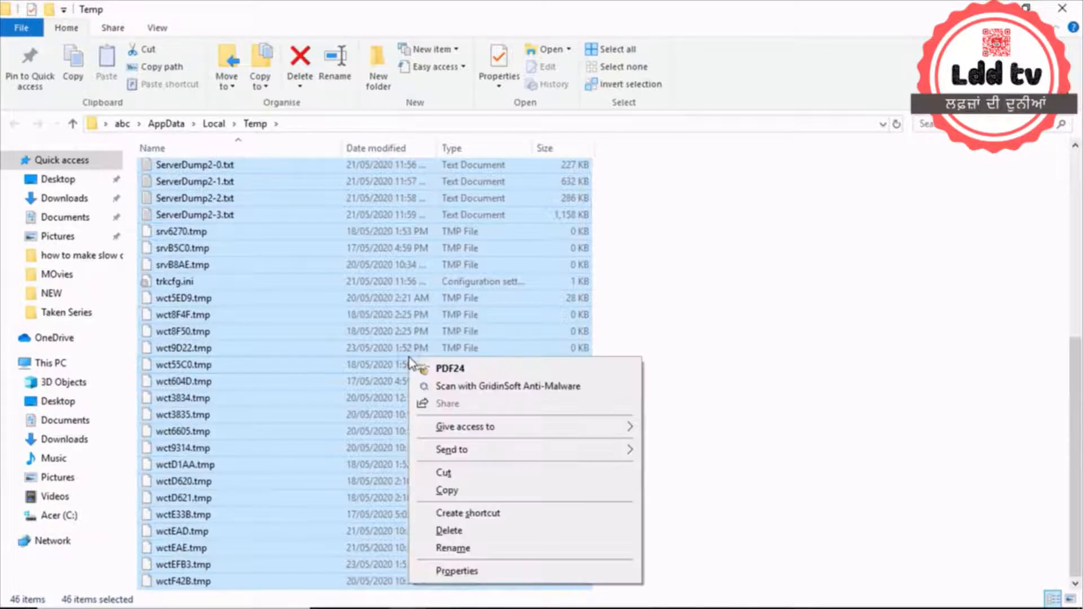
click(453, 532)
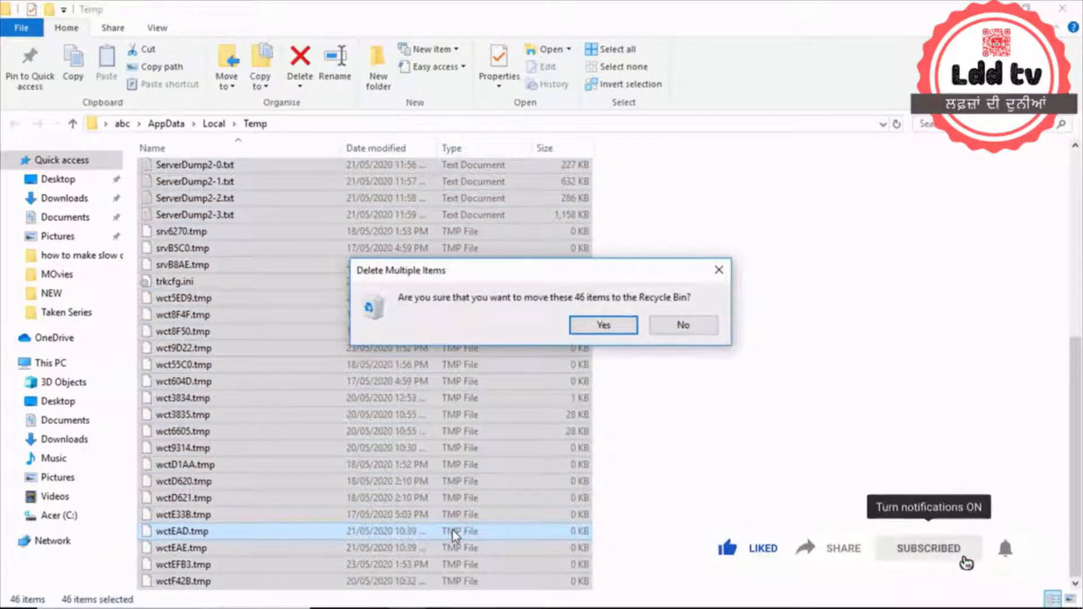
click(610, 328)
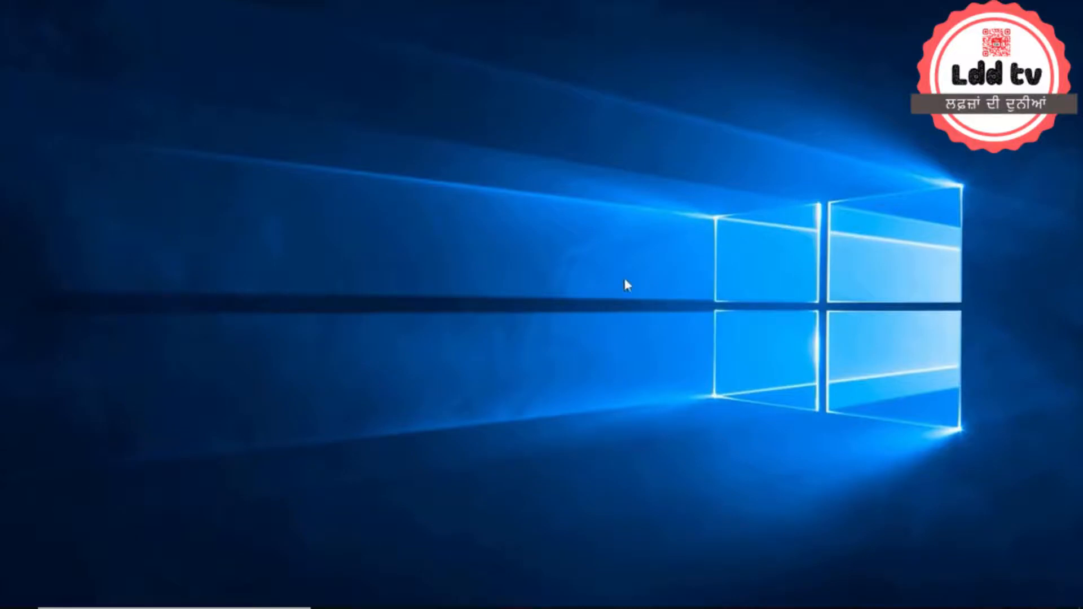
- Show the computer's power options for sleep, shut down and restart, and close them without choosing any
mouse_move(7, 605)
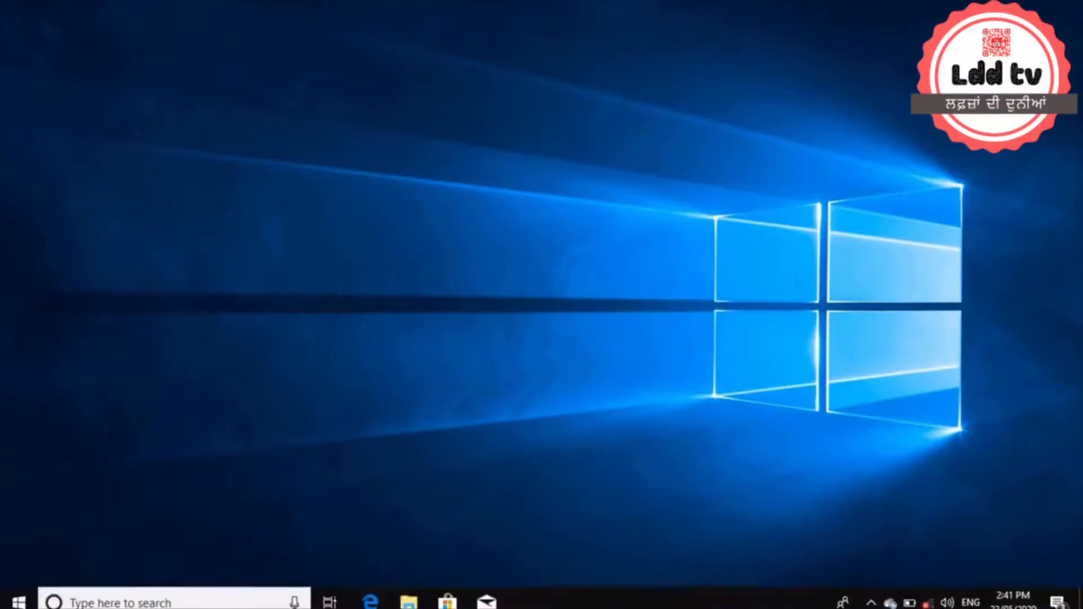
click(17, 603)
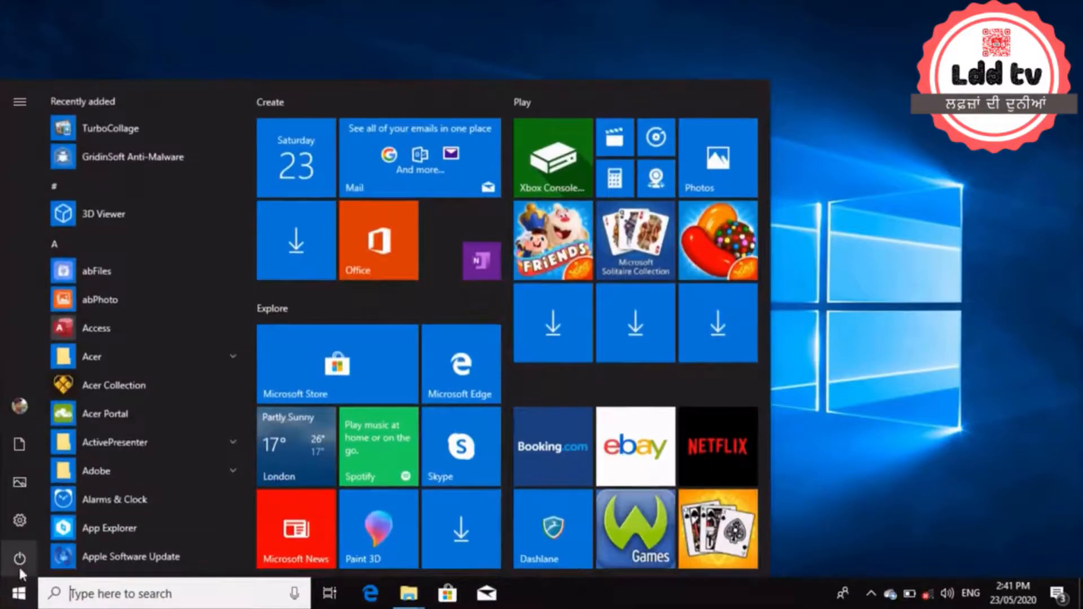
click(20, 568)
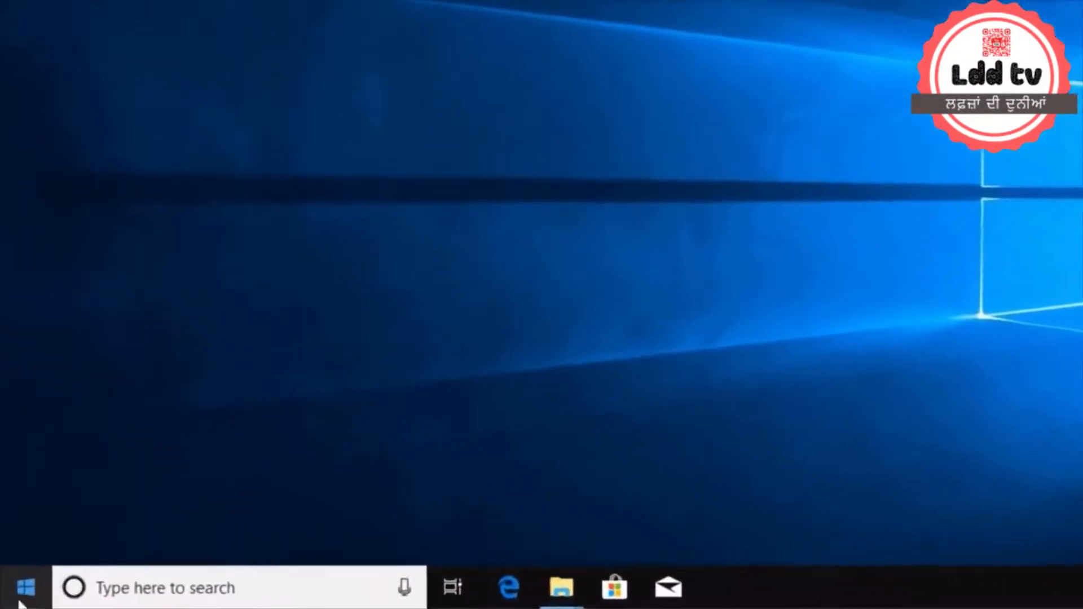
click(20, 602)
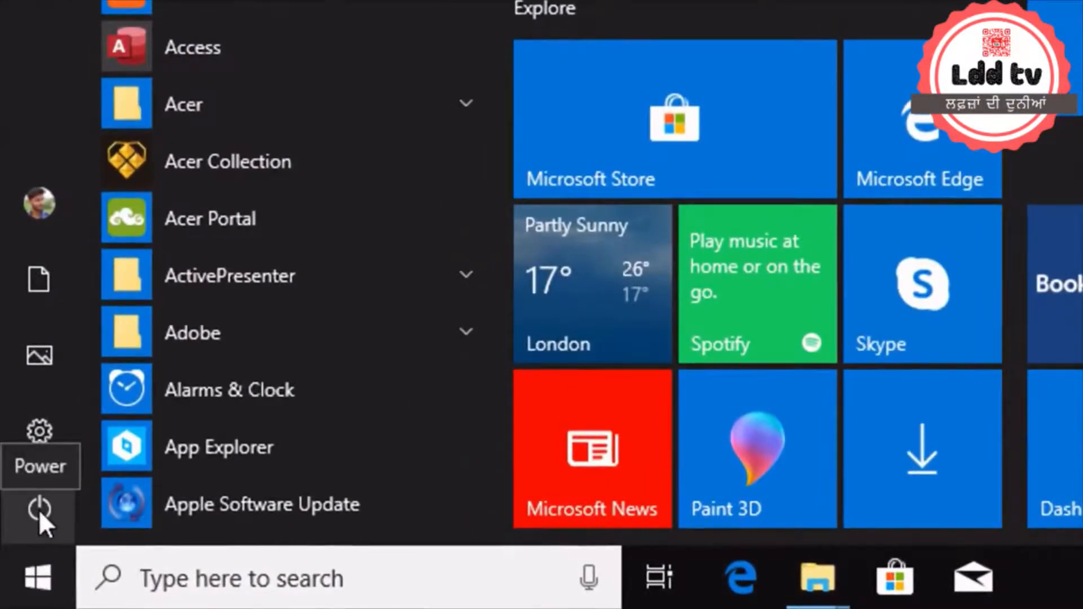
click(39, 509)
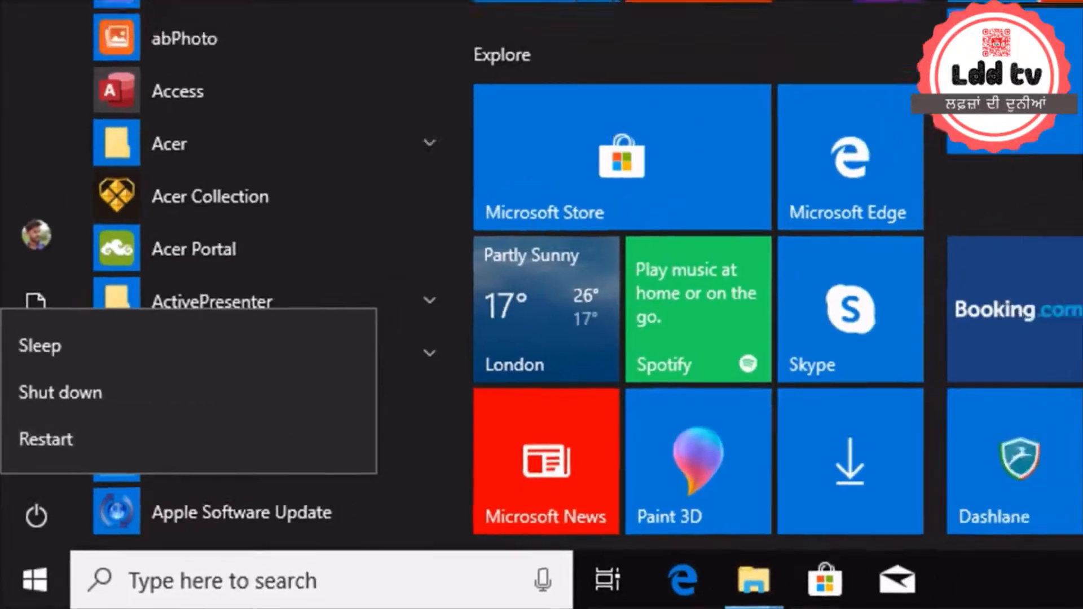
click(1006, 314)
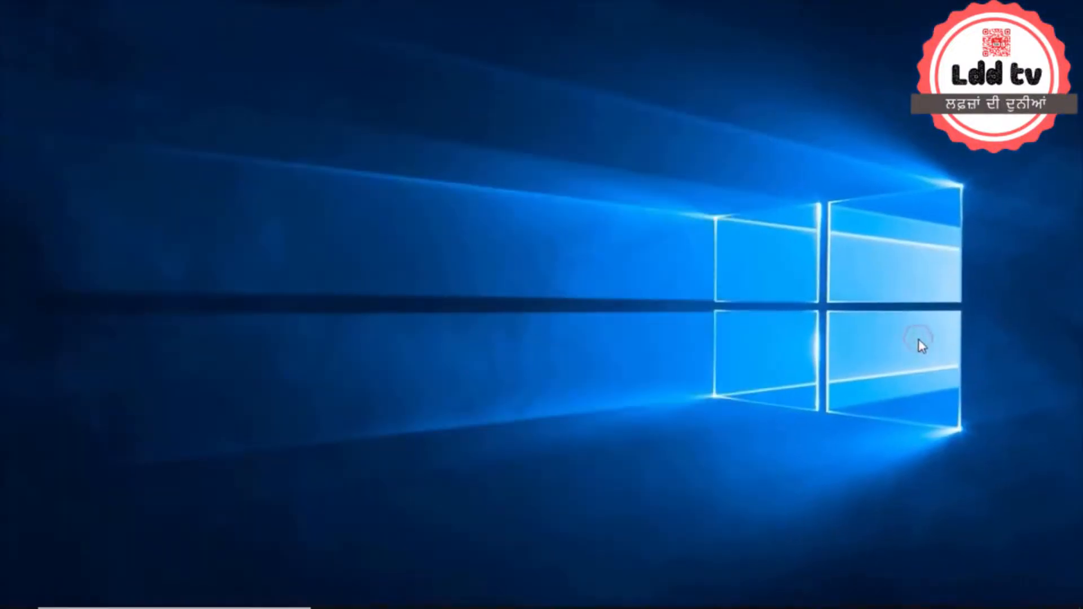